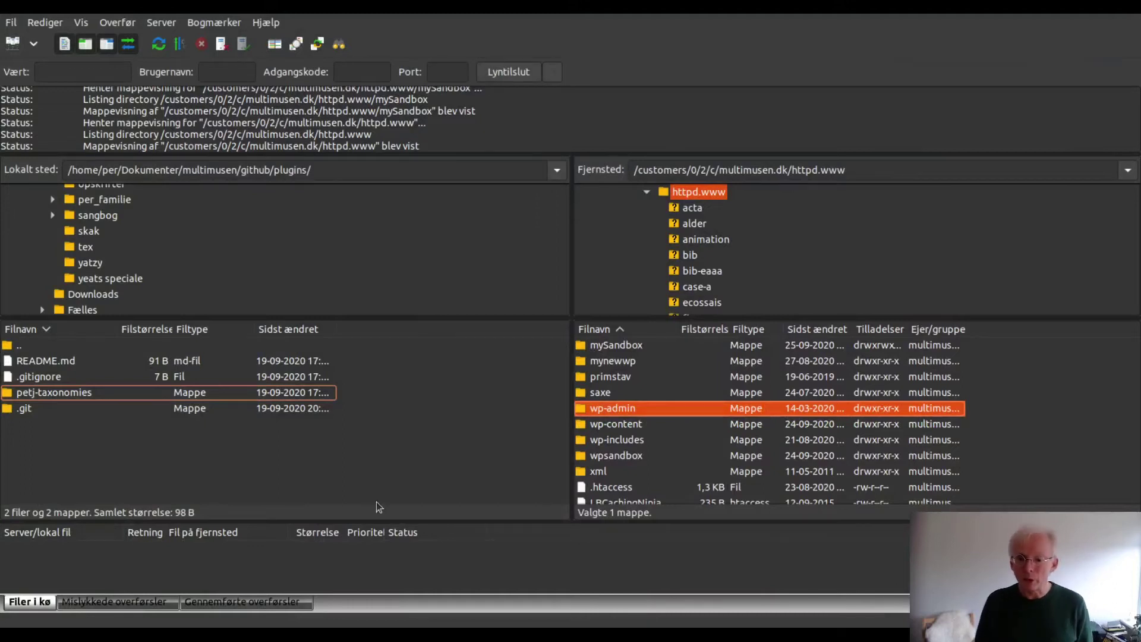
Find the mySandbox folder in the server's httpd.www directory and open it
scroll(582, 386, "up", 10)
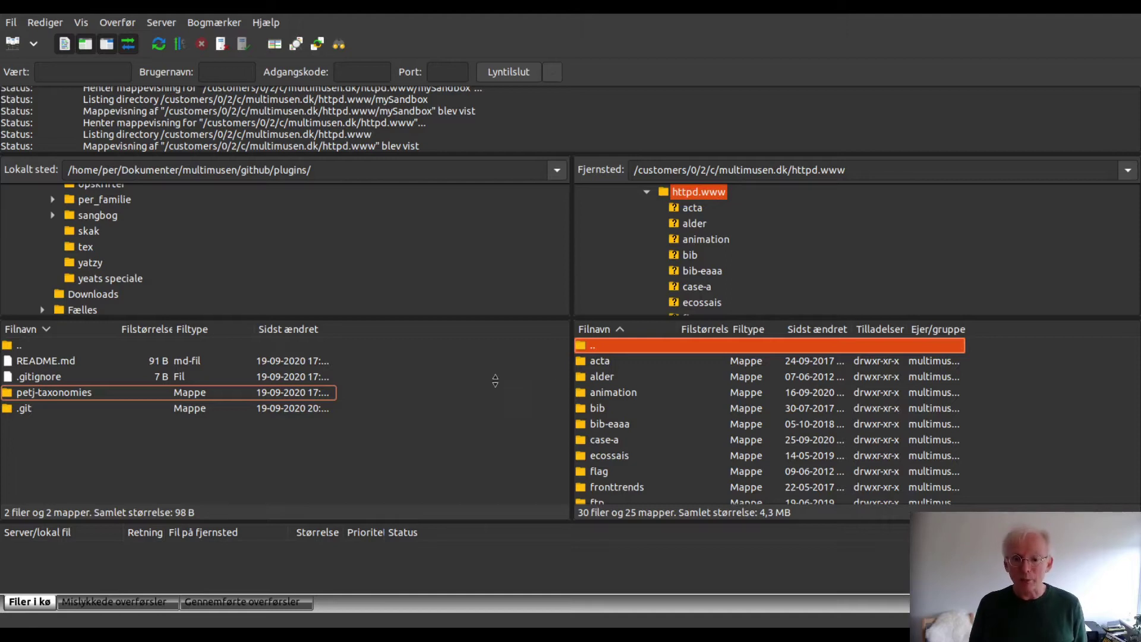
scroll(595, 471, "down", 6)
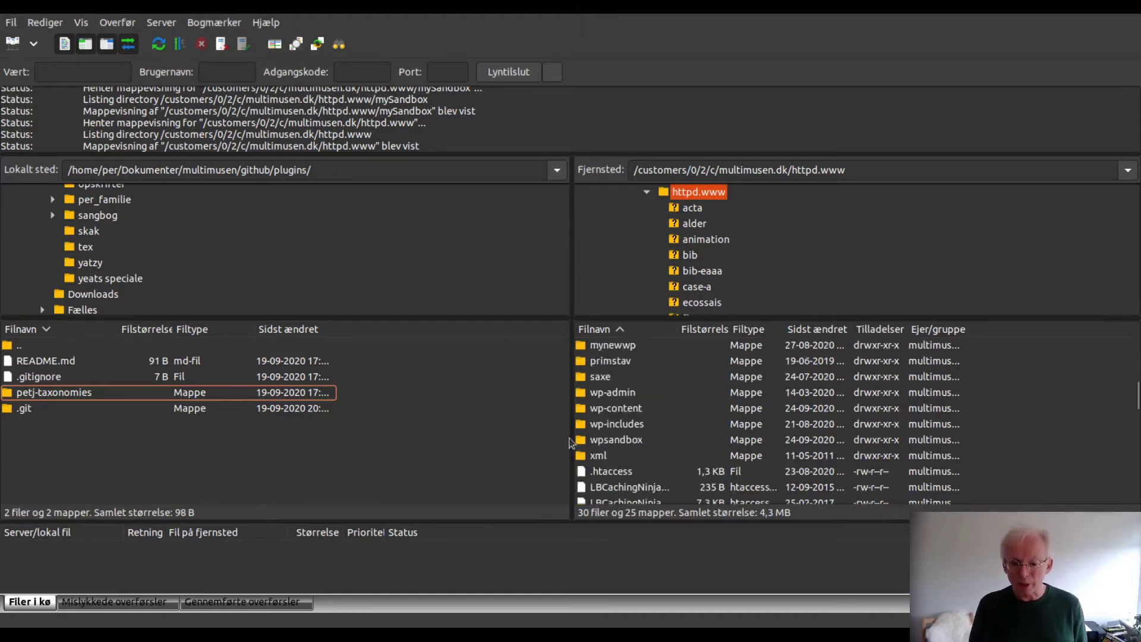
scroll(537, 420, "up", 6)
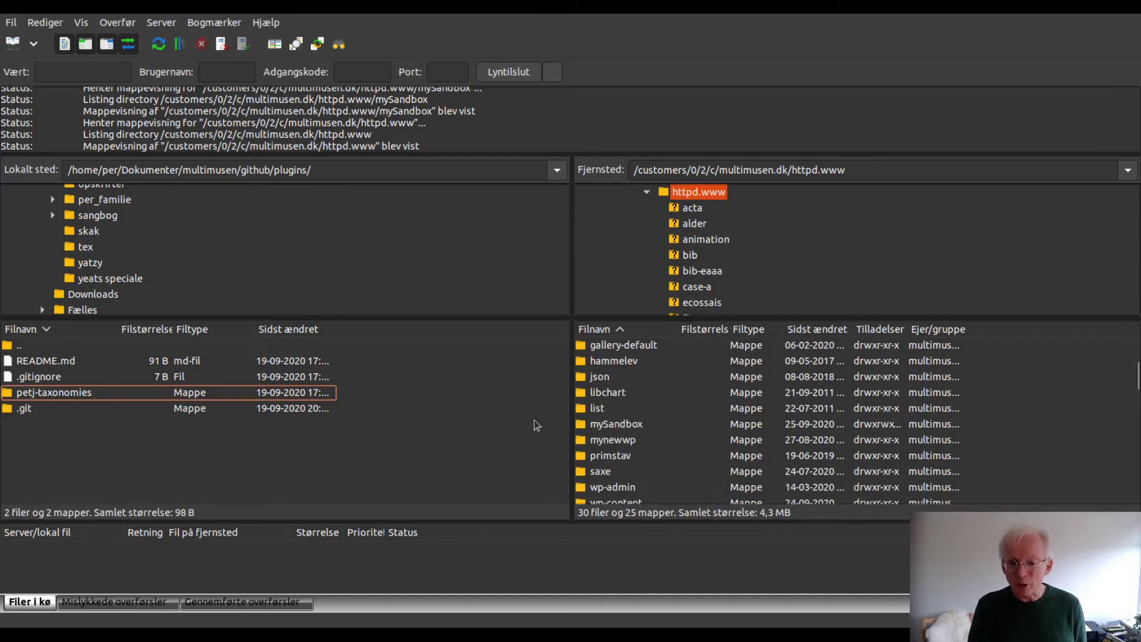
key("m")
key("Return")
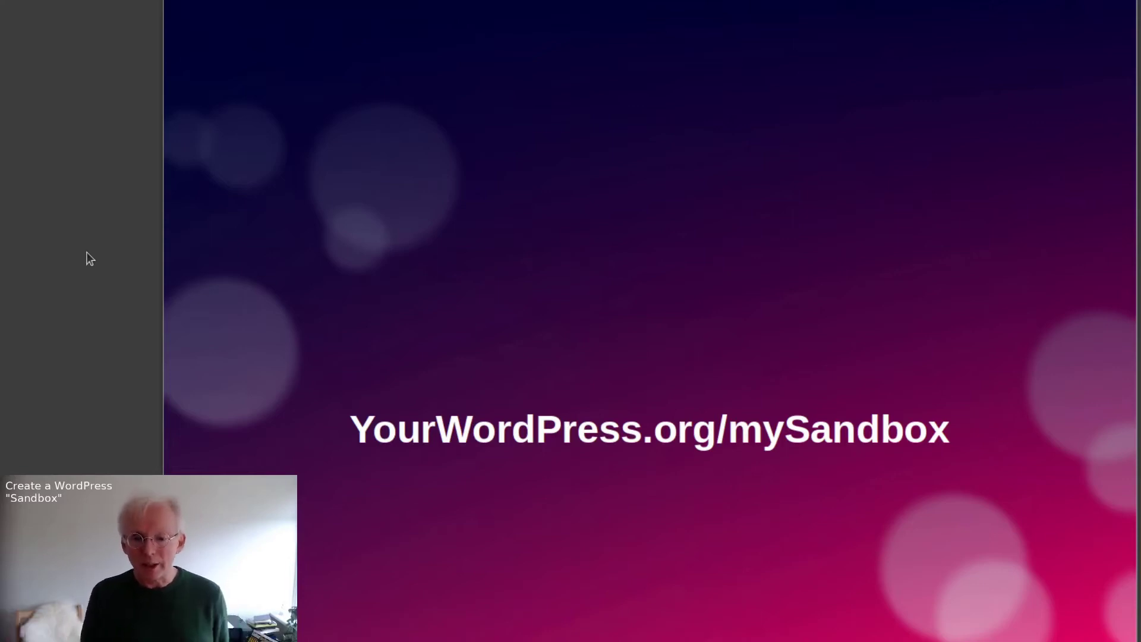
key("Right")
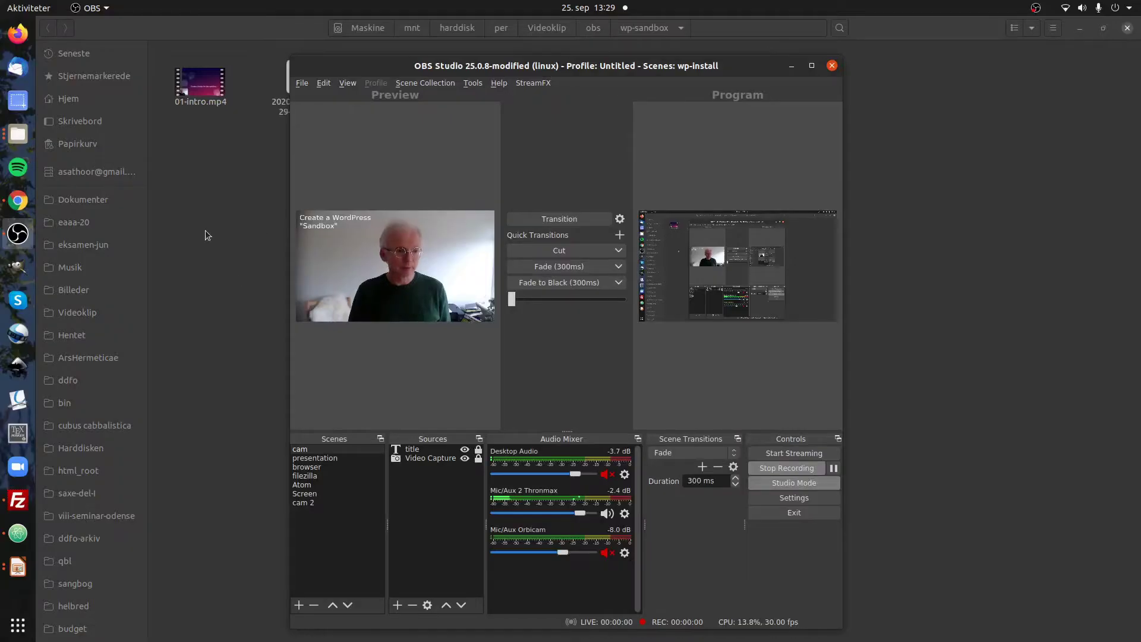
Extract all files from wordpress-5.5.1.zip into the wp-downloaded folder under Skrivebord, keeping the folder structure, and close the archive
left_click(58, 127)
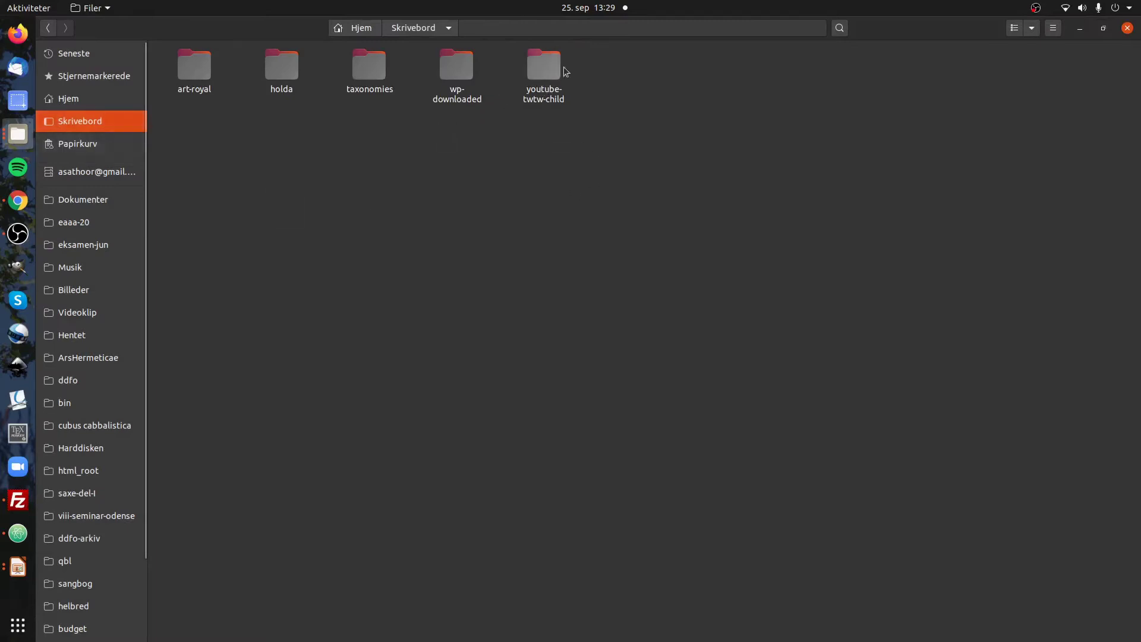
double_click(457, 70)
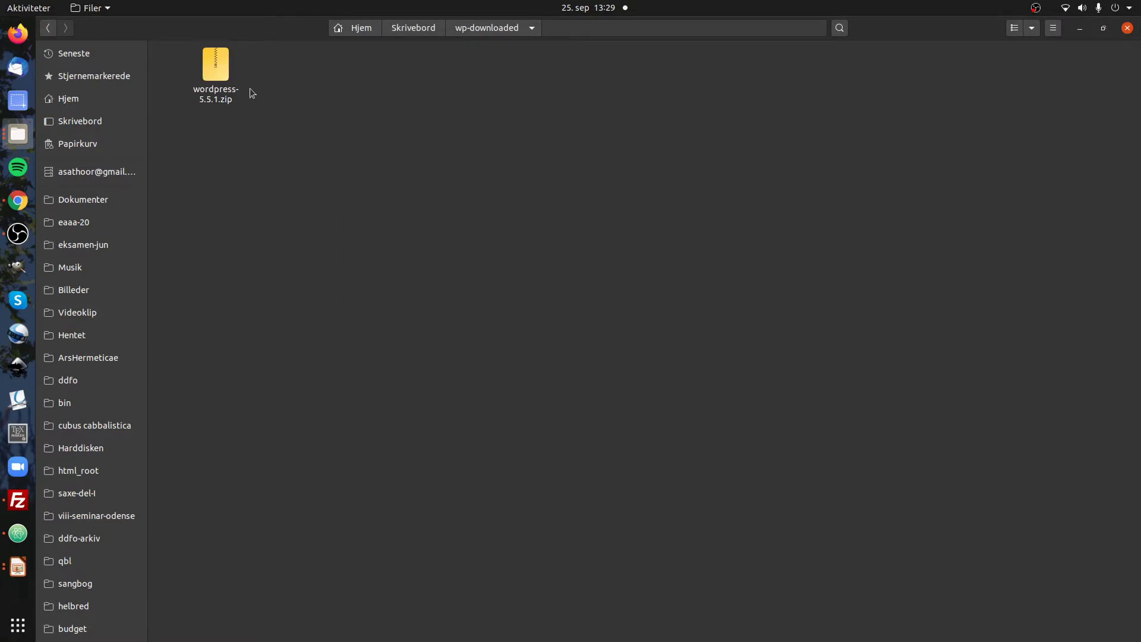
double_click(223, 75)
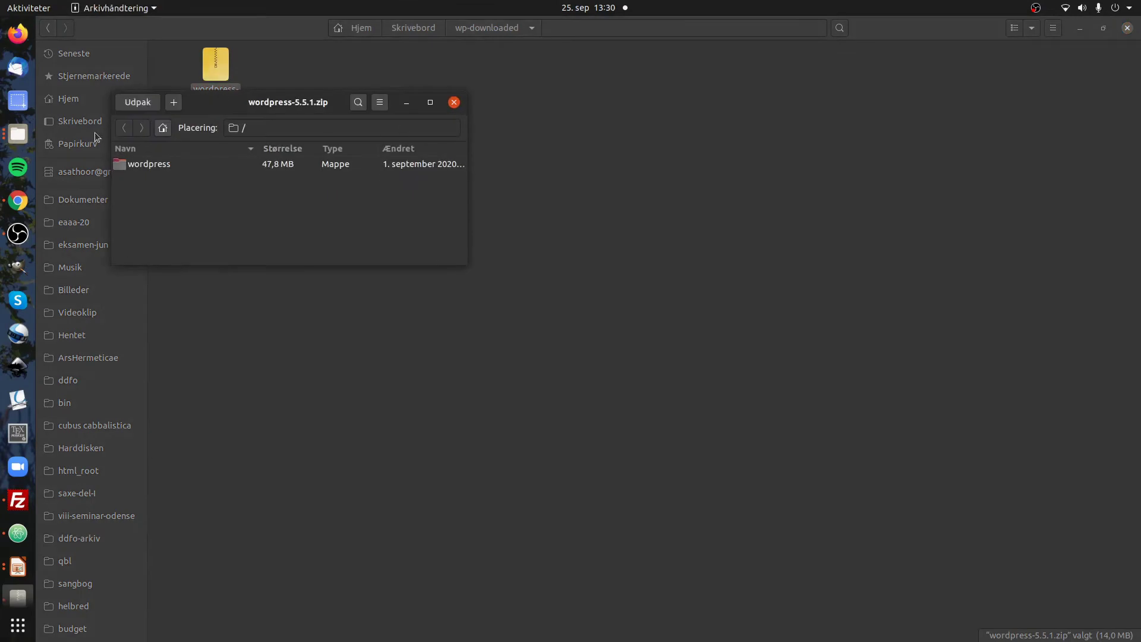
left_click(126, 102)
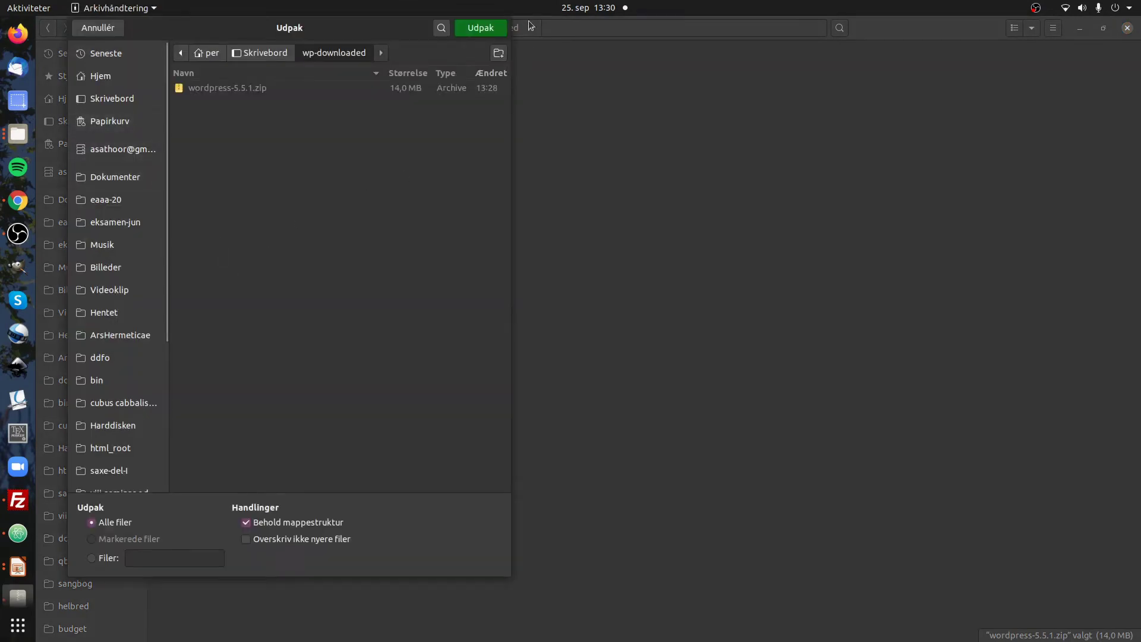
left_click(504, 28)
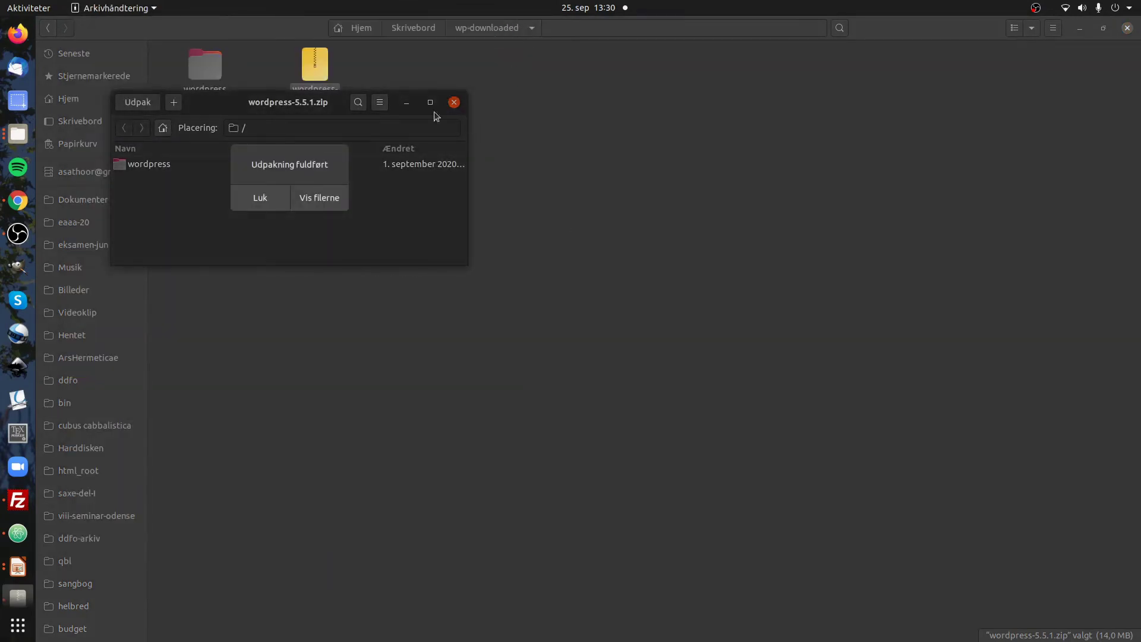
left_click(319, 201)
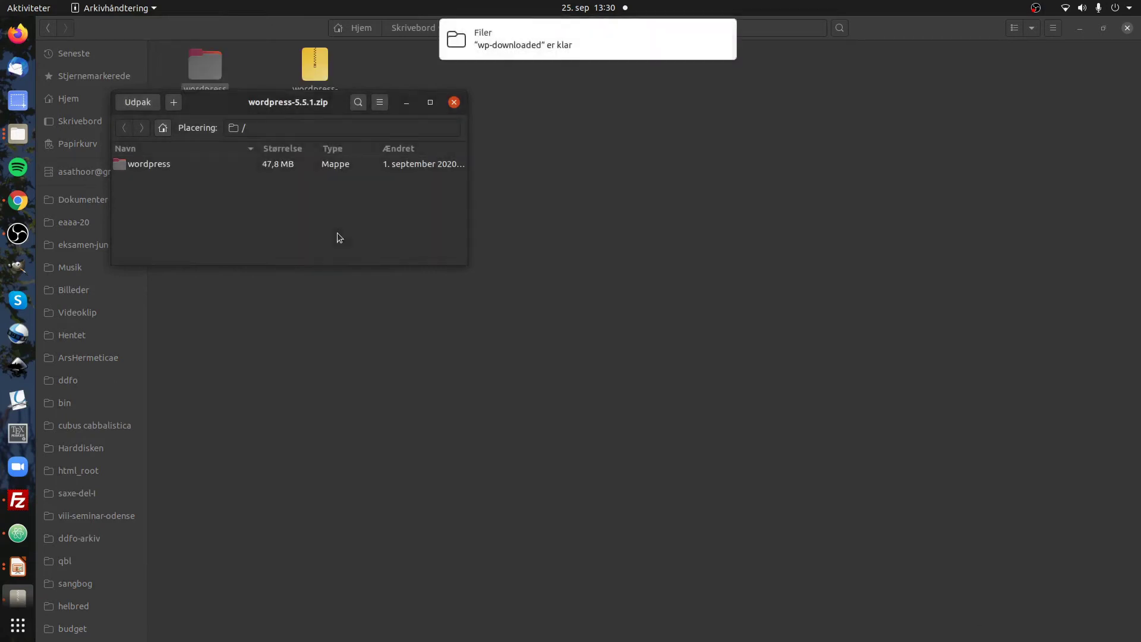
left_click(453, 102)
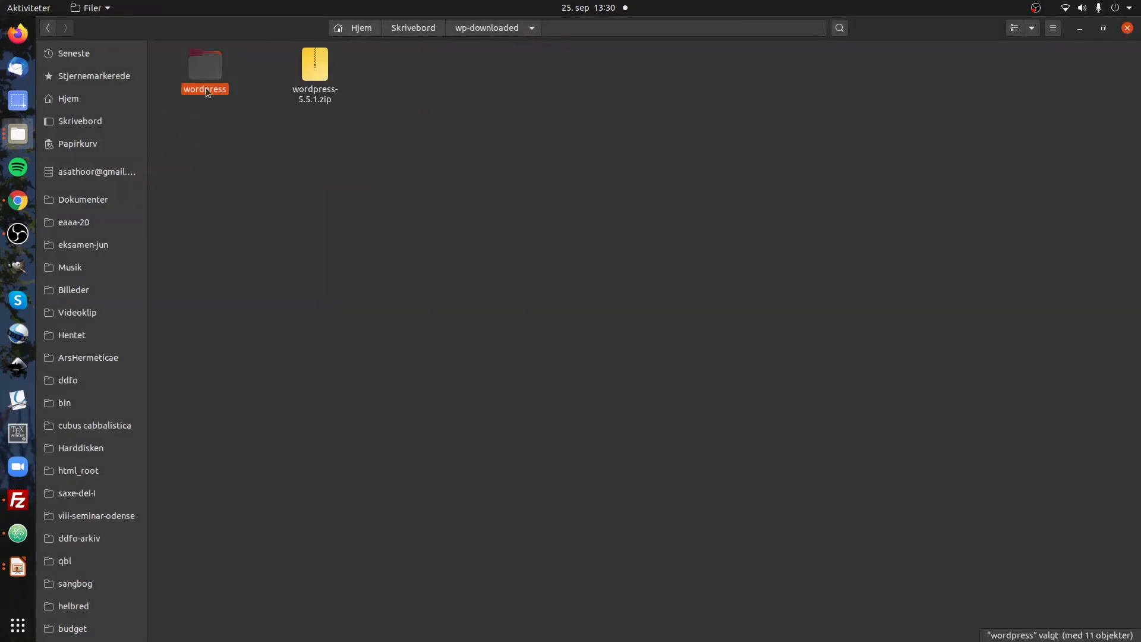
Open the extracted wordpress folder and move wp-config-sample.php to the trash
double_click(206, 78)
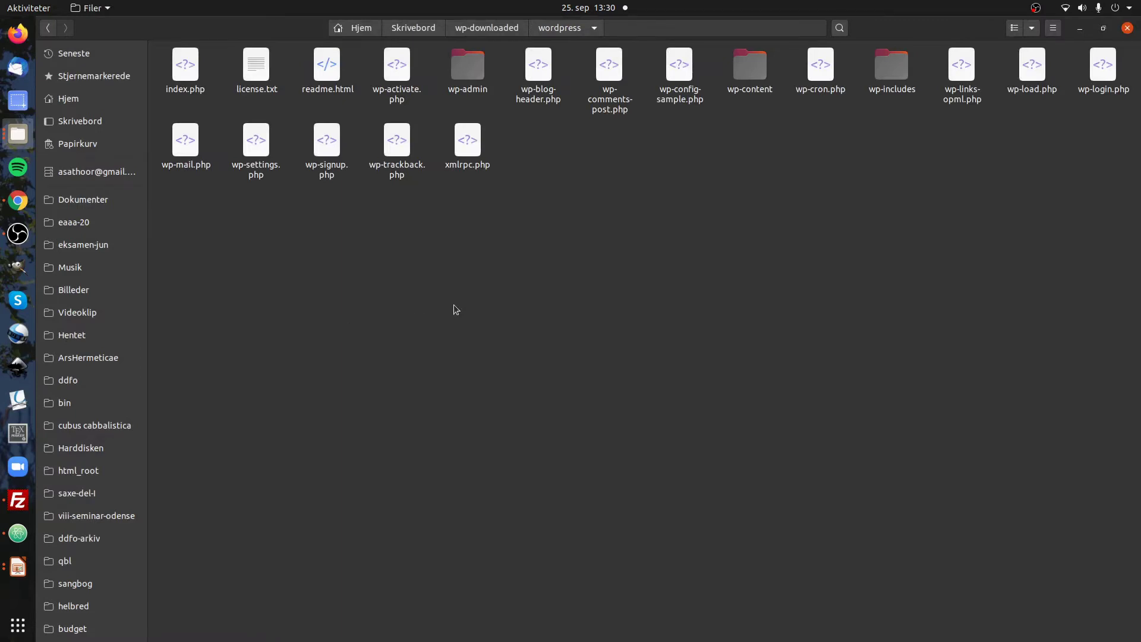
left_click_drag(923, 26, 888, 208)
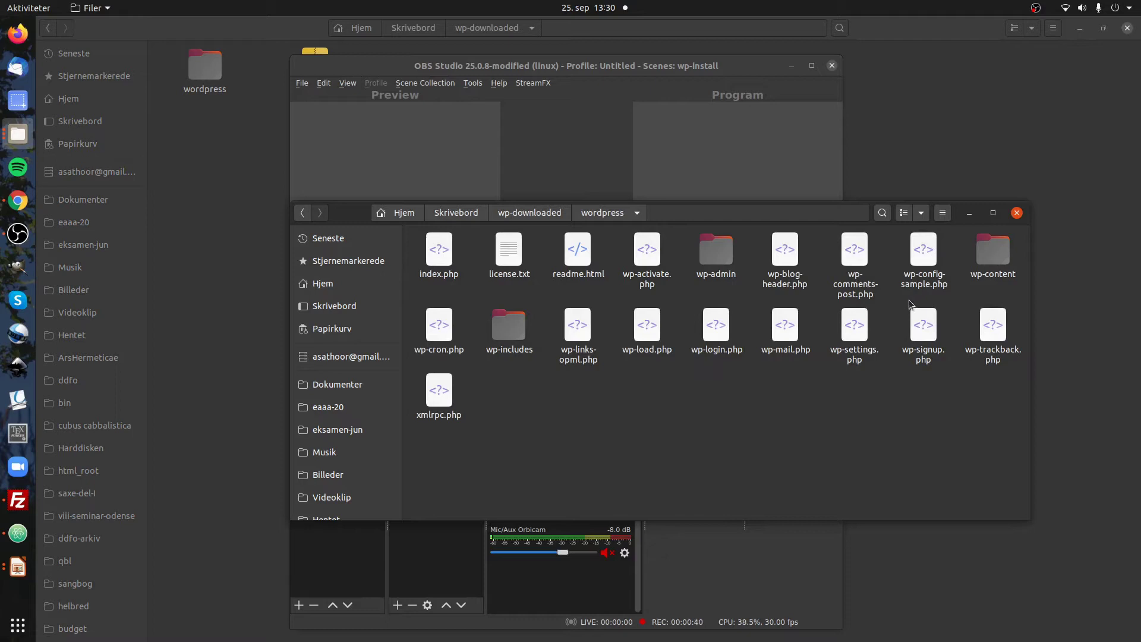
left_click(924, 251)
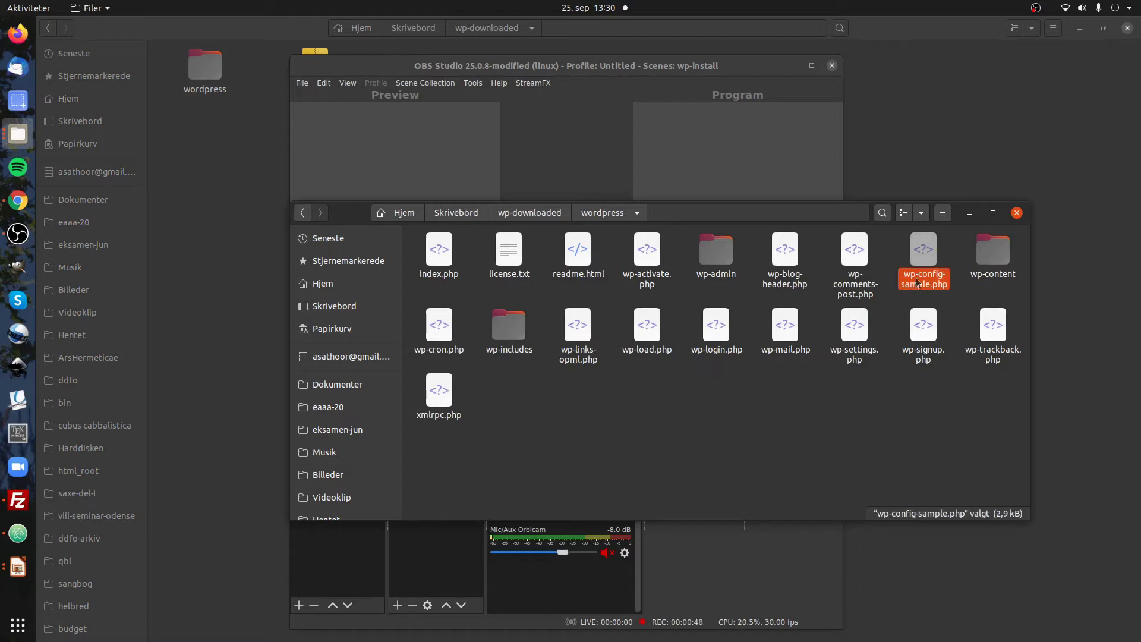
right_click(918, 259)
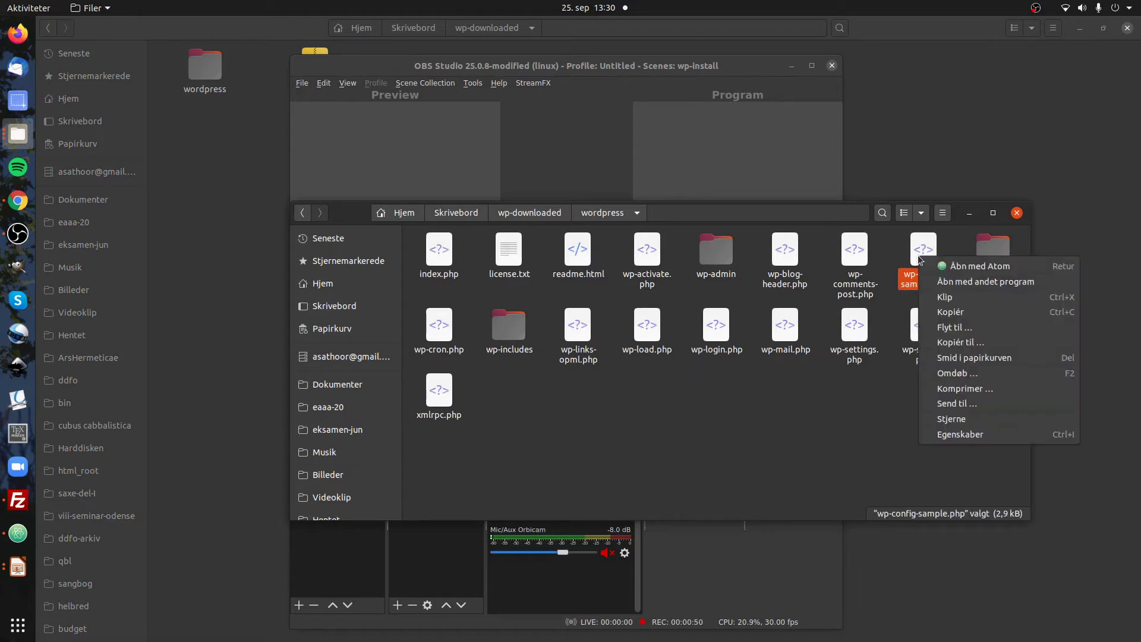
left_click(945, 357)
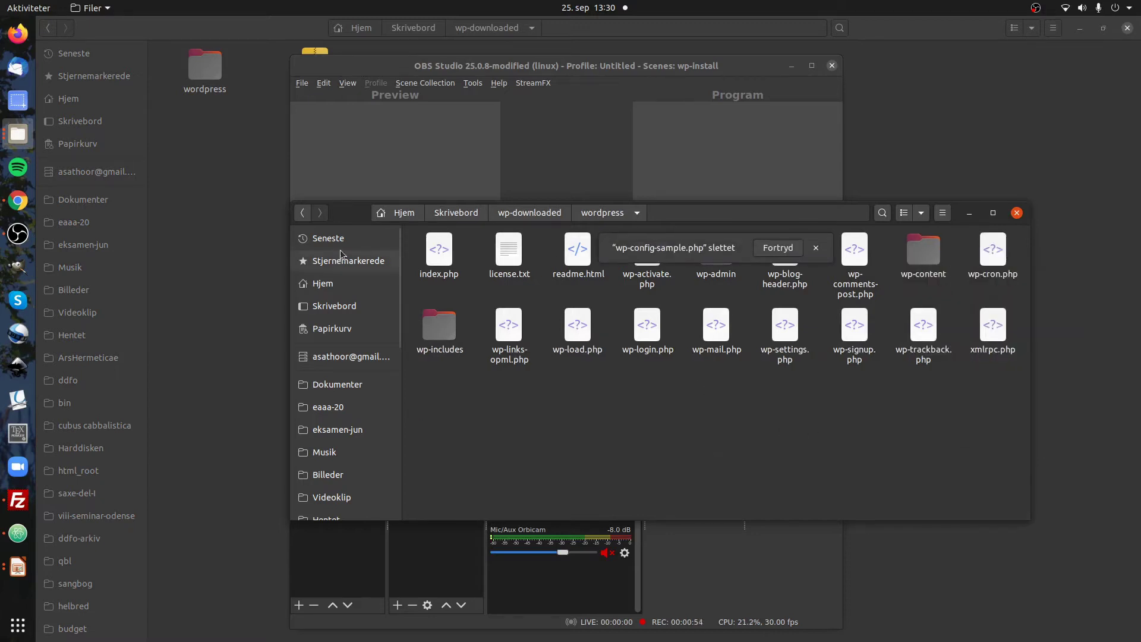
left_click_drag(347, 216, 269, 164)
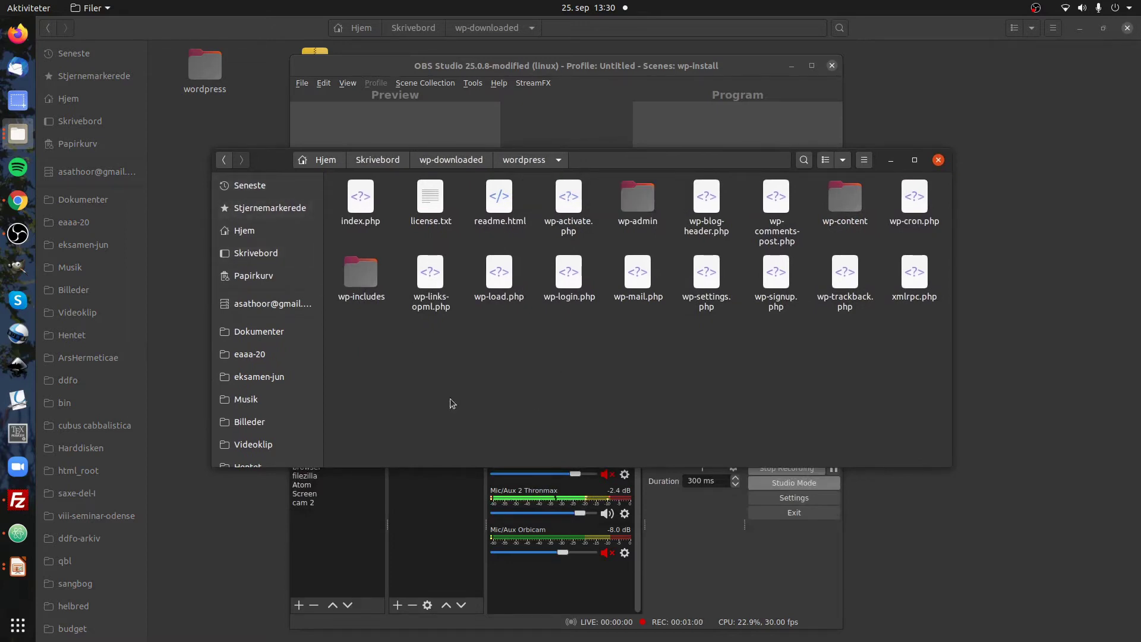
Switch to FileZilla, maximize its window, and go up from wp-settings to the github folder on the local side
left_click(8, 509)
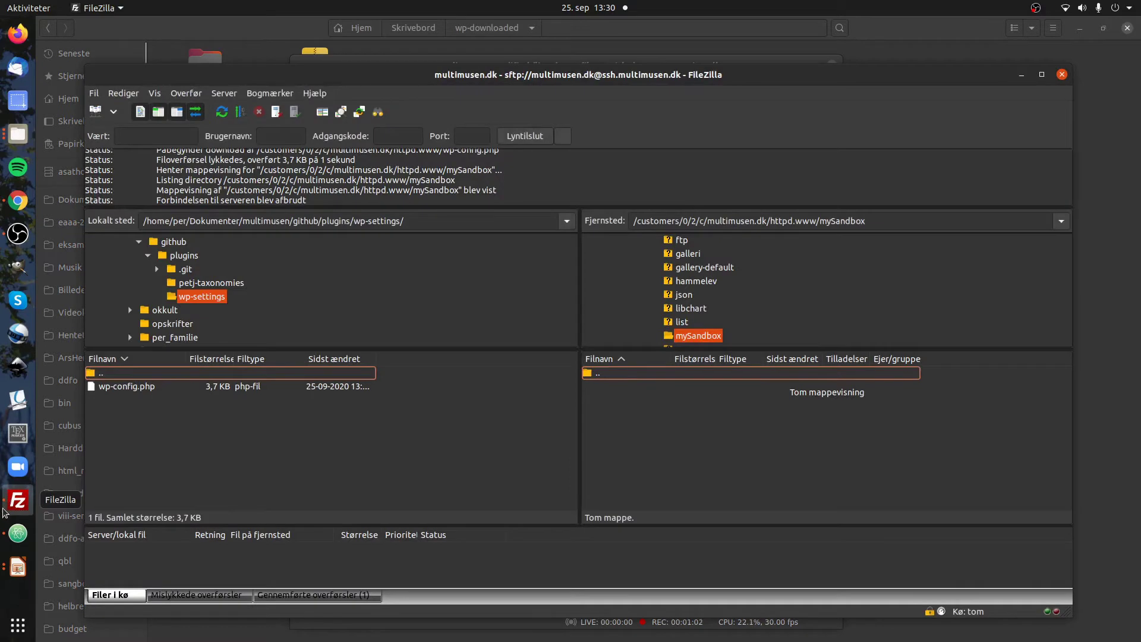
left_click(1042, 74)
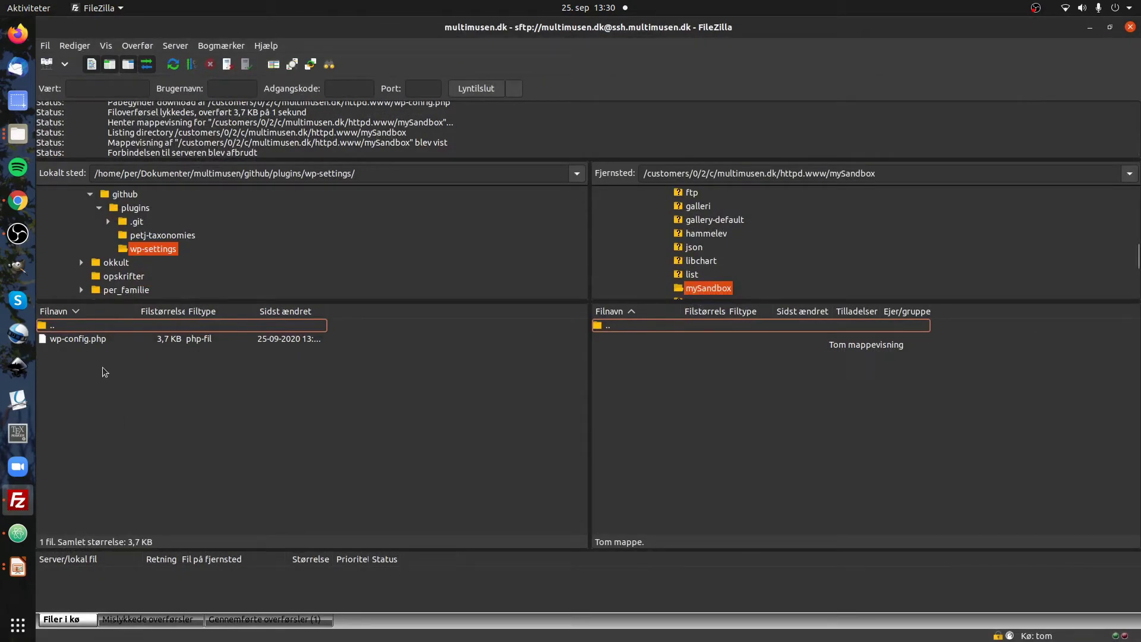
double_click(46, 326)
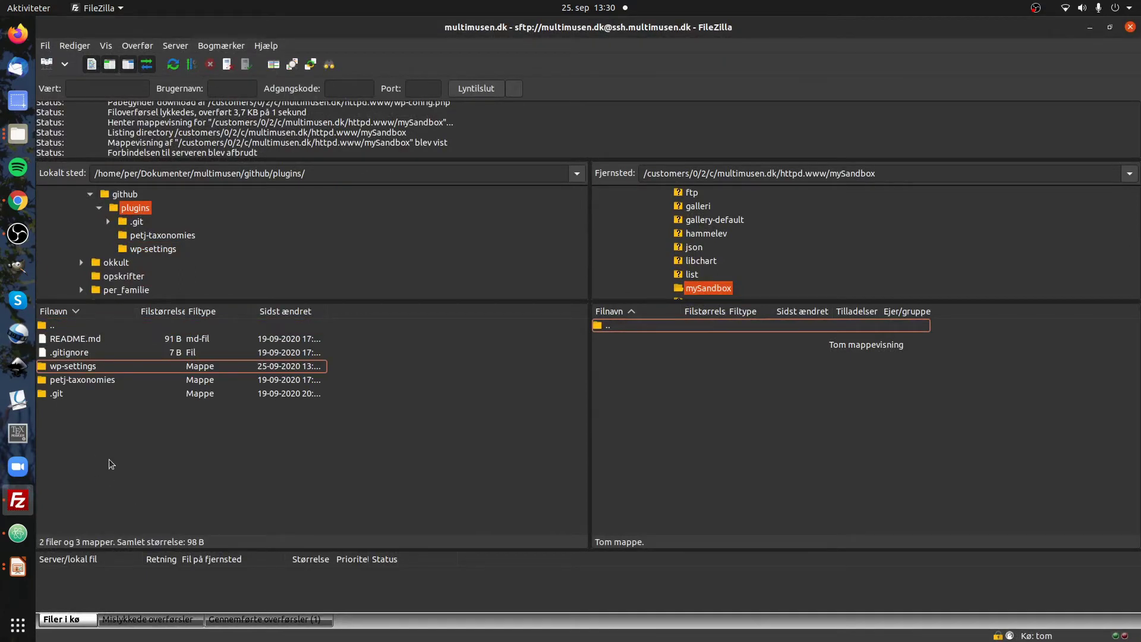
double_click(44, 330)
Shorten the local site path so that it points to the user's home folder
left_click(316, 174)
key("BackSpace")
key("BackSpace")
key("BackSpace")
key("BackSpace")
key("BackSpace")
key("BackSpace")
key("BackSpace")
key("BackSpace")
key("BackSpace")
key("BackSpace")
key("BackSpace")
key("BackSpace")
key("BackSpace")
key("BackSpace")
key("BackSpace")
key("BackSpace")
key("BackSpace")
key("BackSpace")
key("BackSpace")
key("BackSpace")
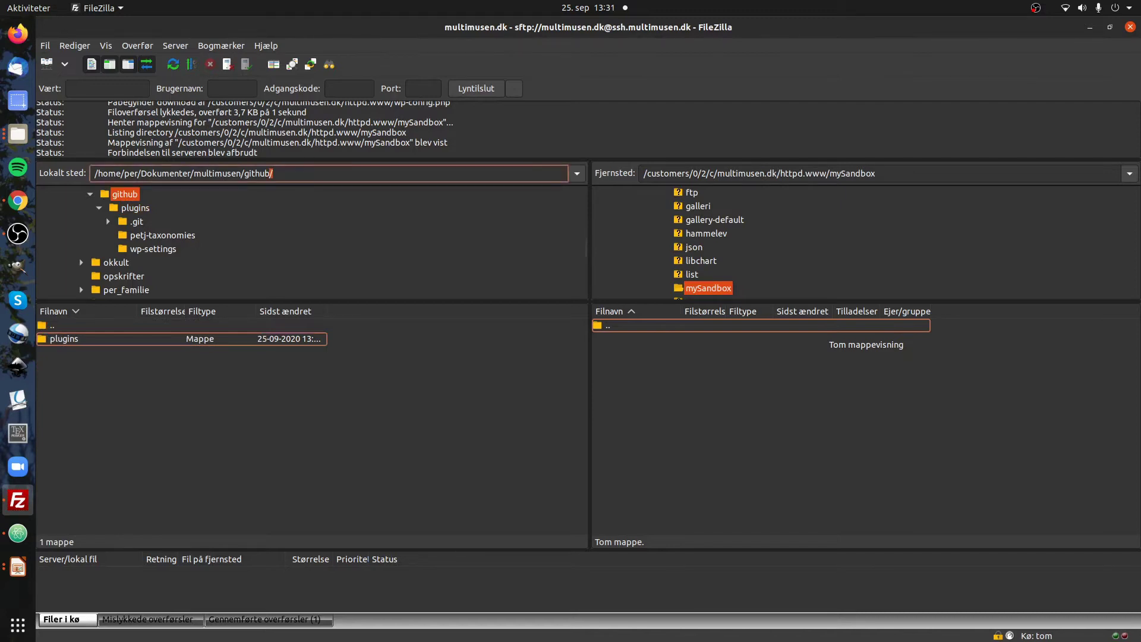
key("Return")
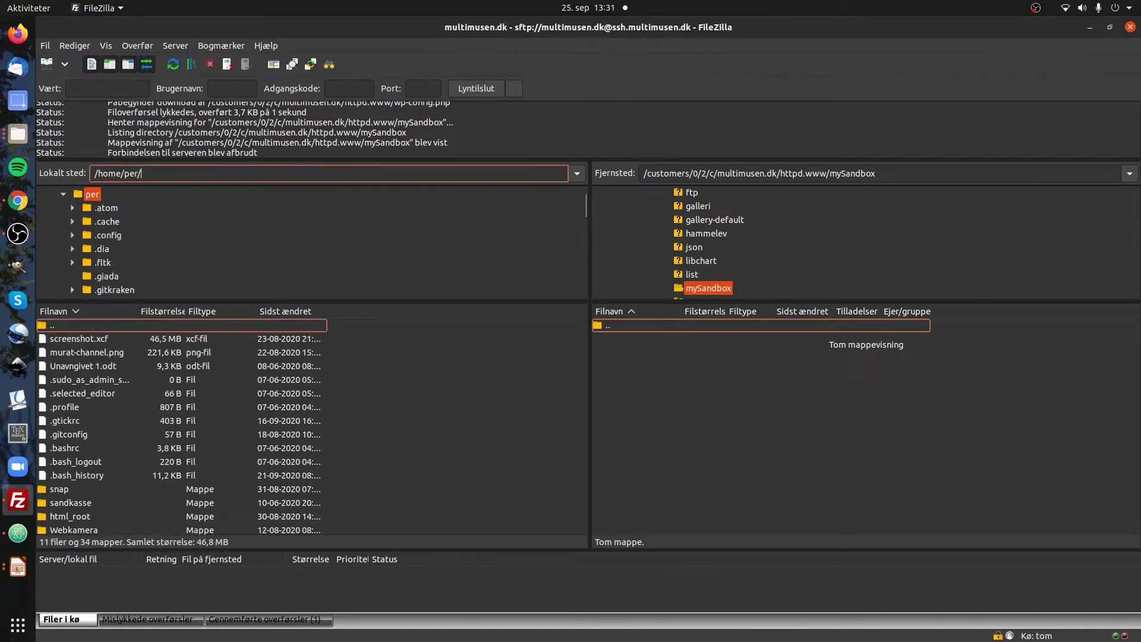
Browse the local side to the Skrivebord/wp-downloaded/wordpress folder
scroll(147, 429, "down", 1)
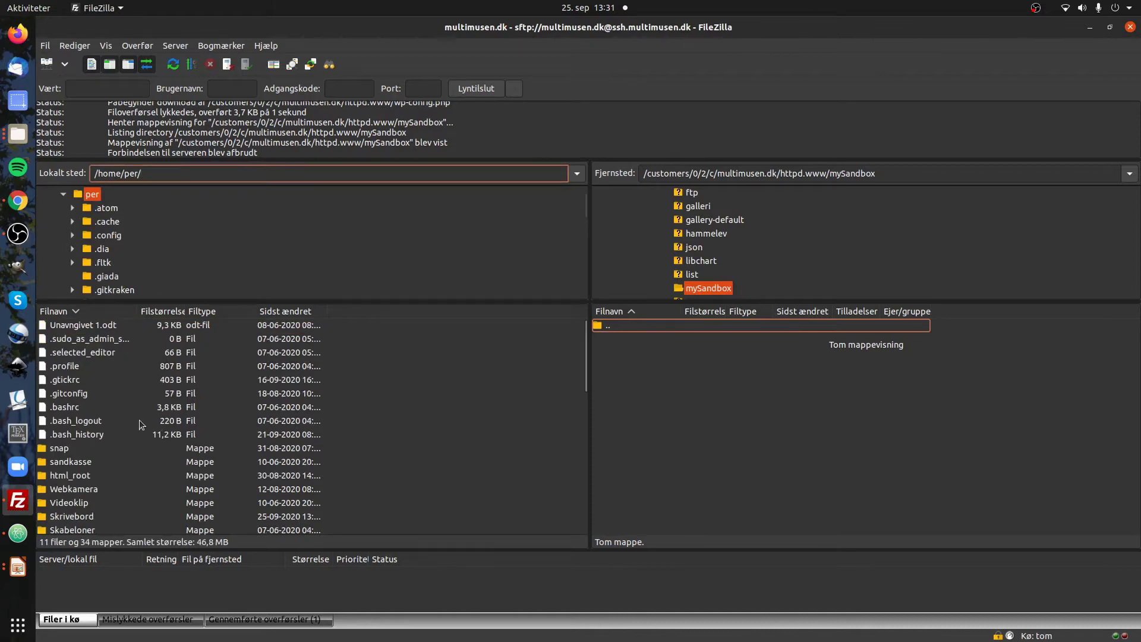
left_click(51, 519)
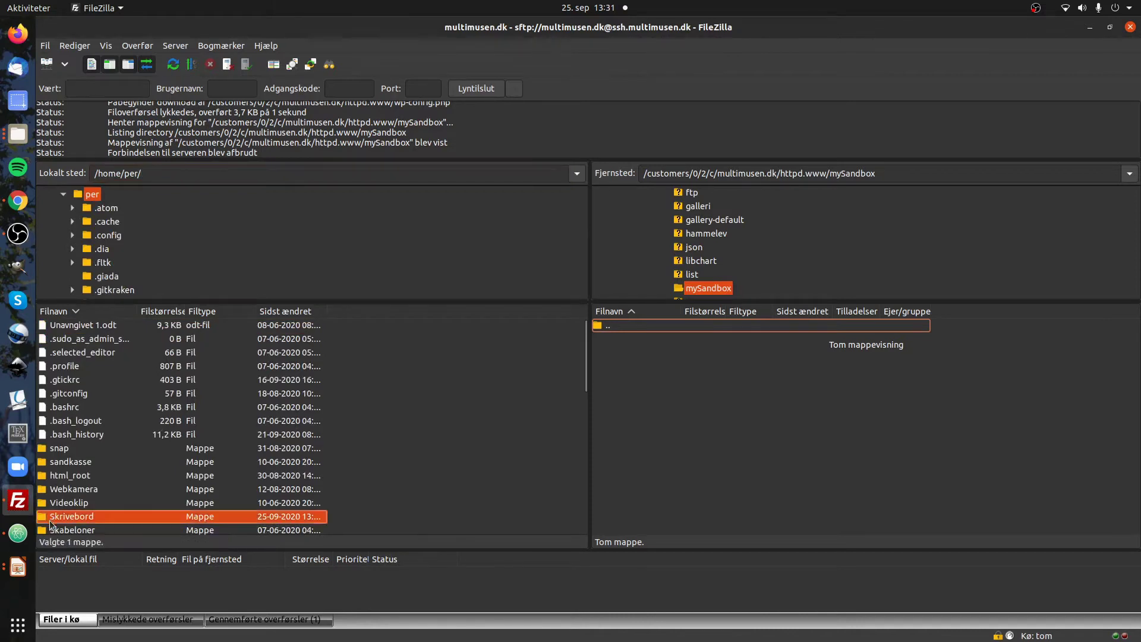
double_click(51, 520)
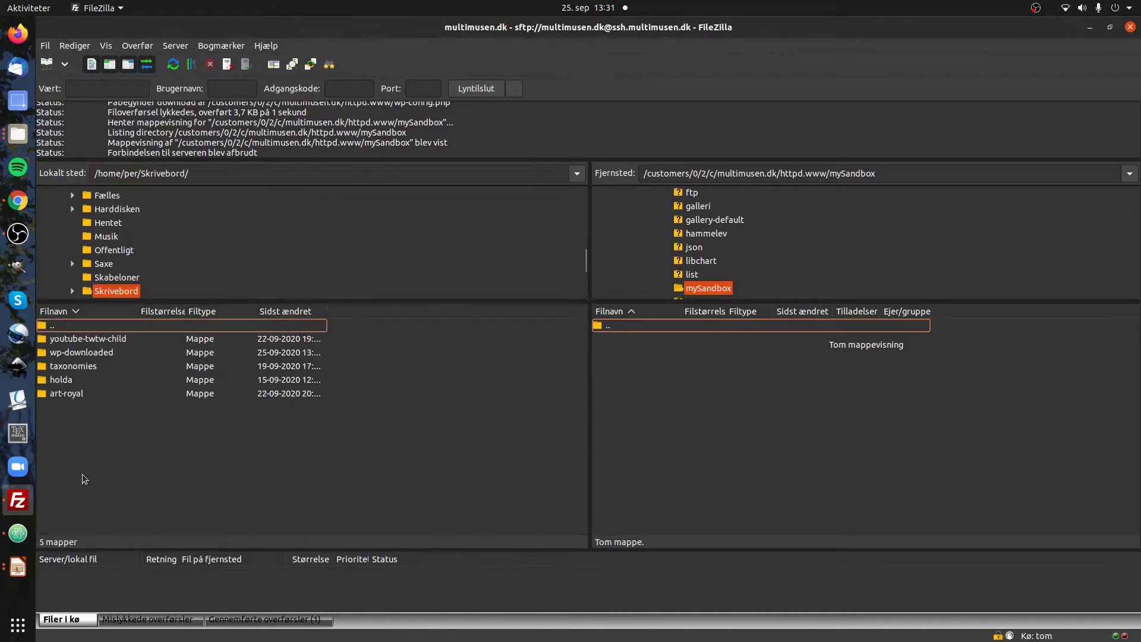
double_click(43, 354)
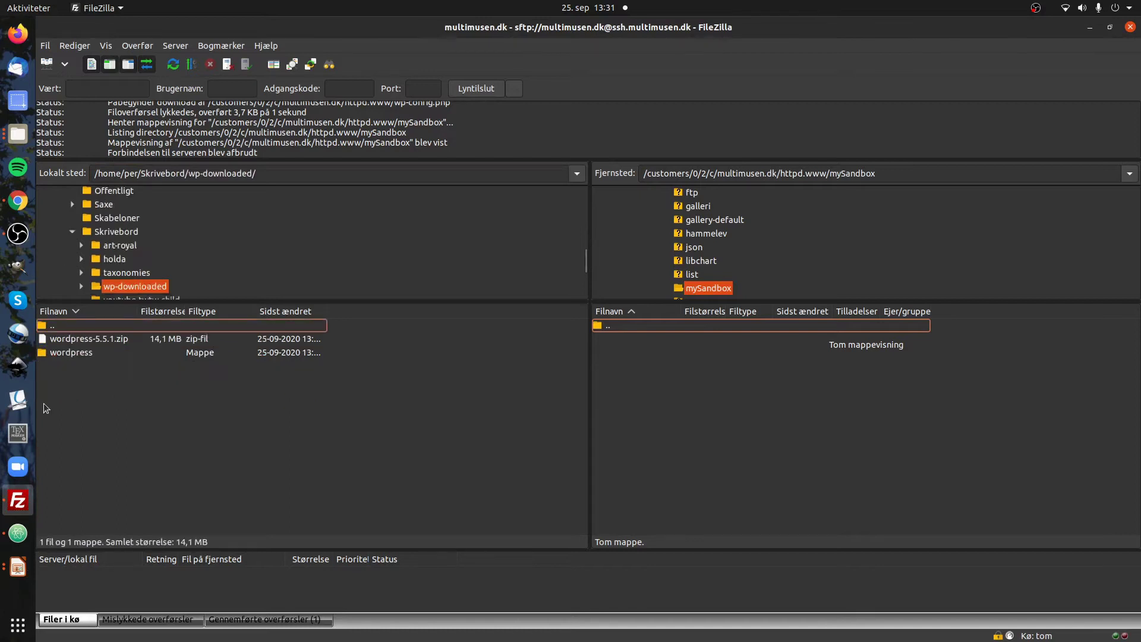
double_click(44, 353)
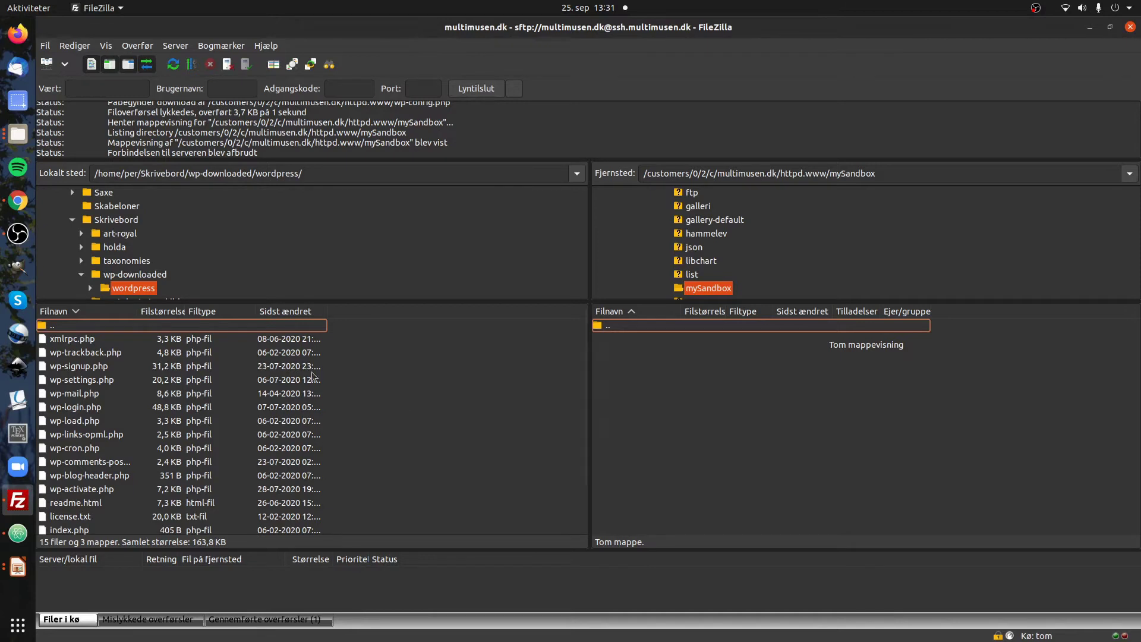
Upload all files and folders of the local wordpress folder to mySandbox on the server
left_click(111, 324)
key("ctrl+a")
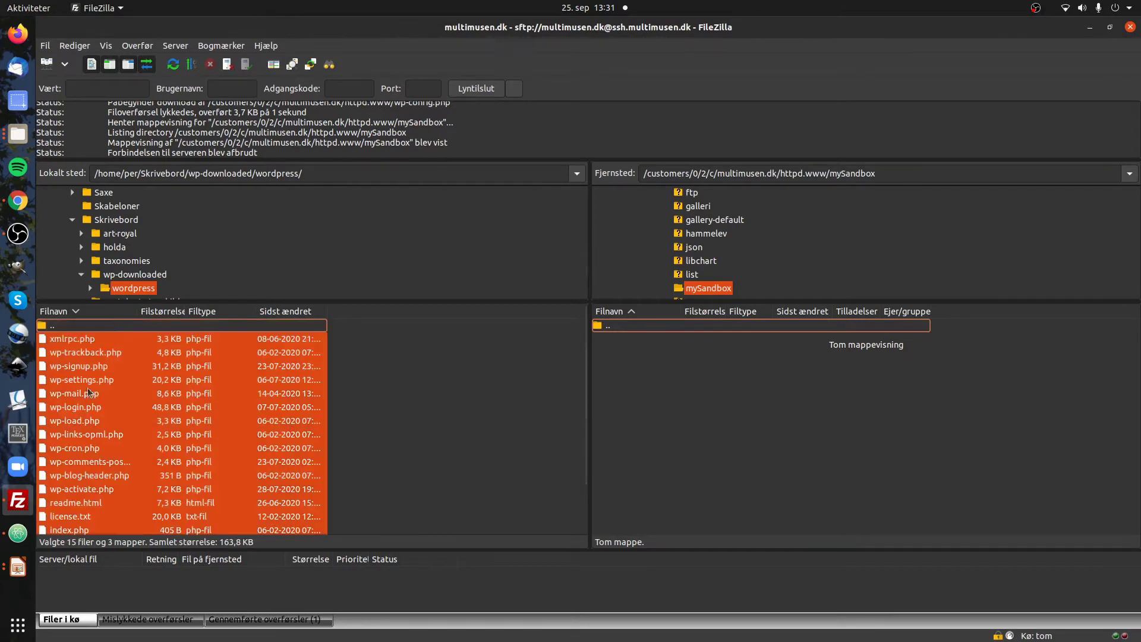
right_click(78, 340)
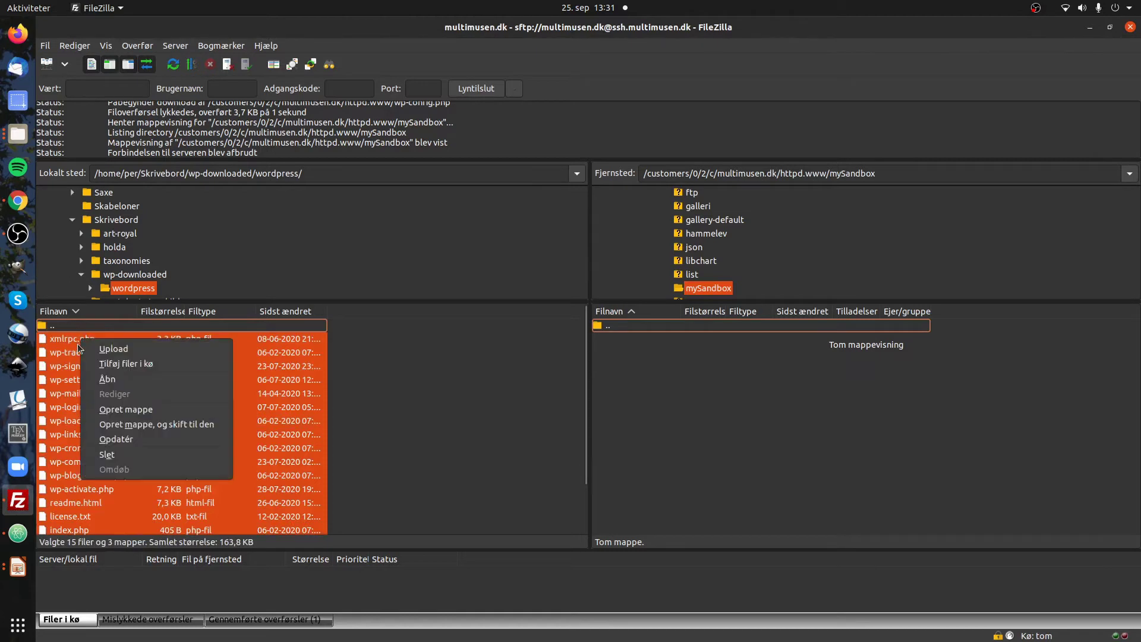
left_click(90, 349)
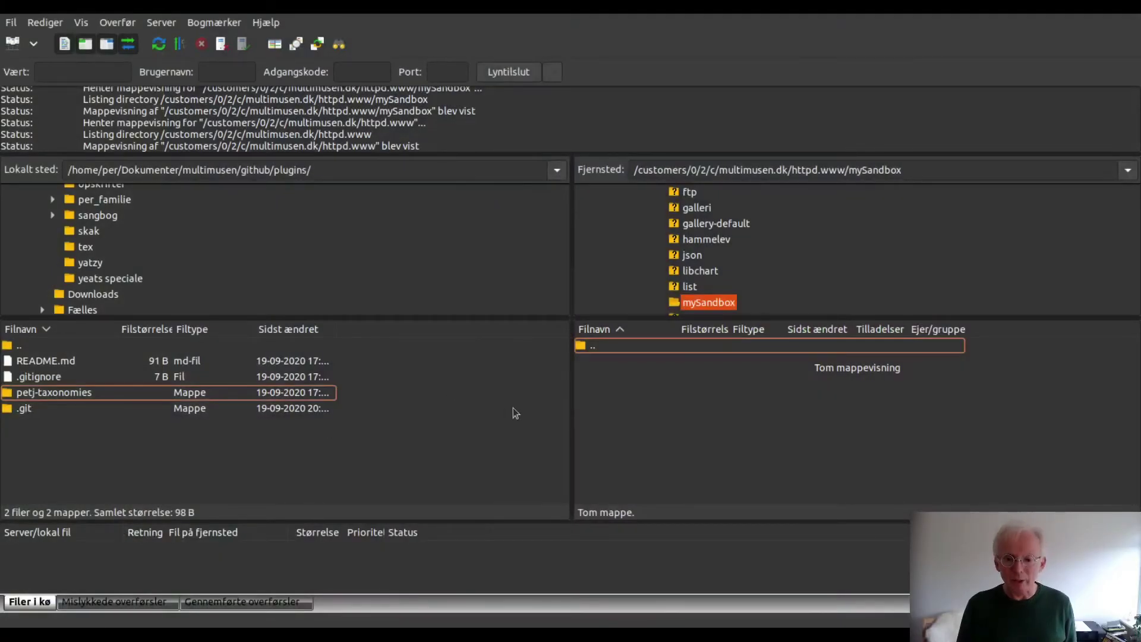
Download wp-config.php from the server's httpd.www folder into the local plugins/wp-settings folder
key("Return")
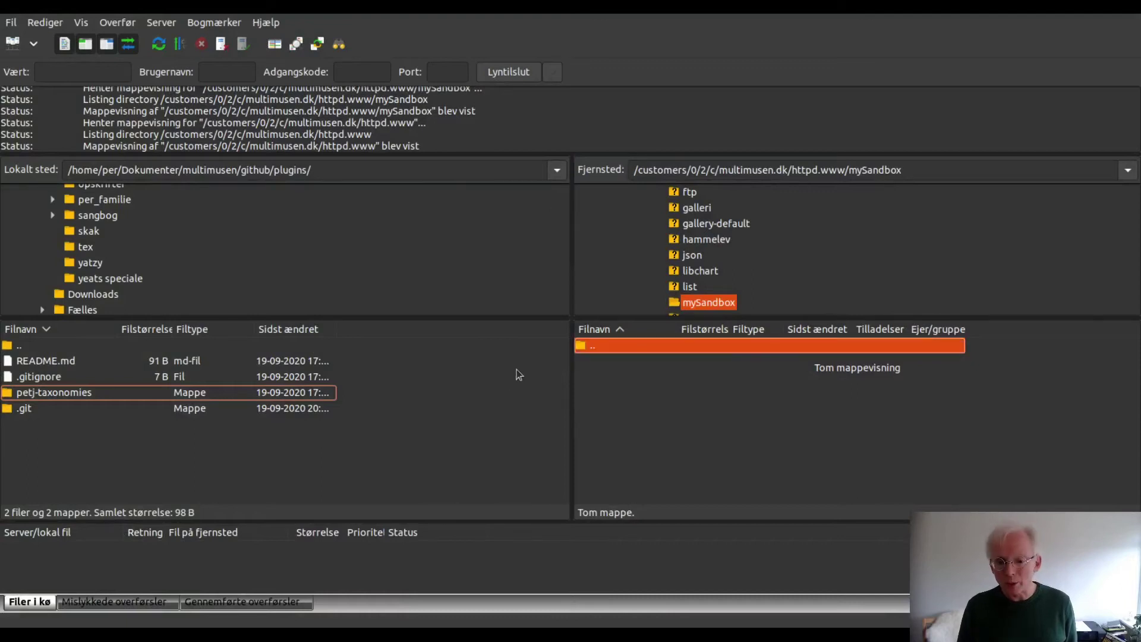
scroll(604, 444, "down", 6)
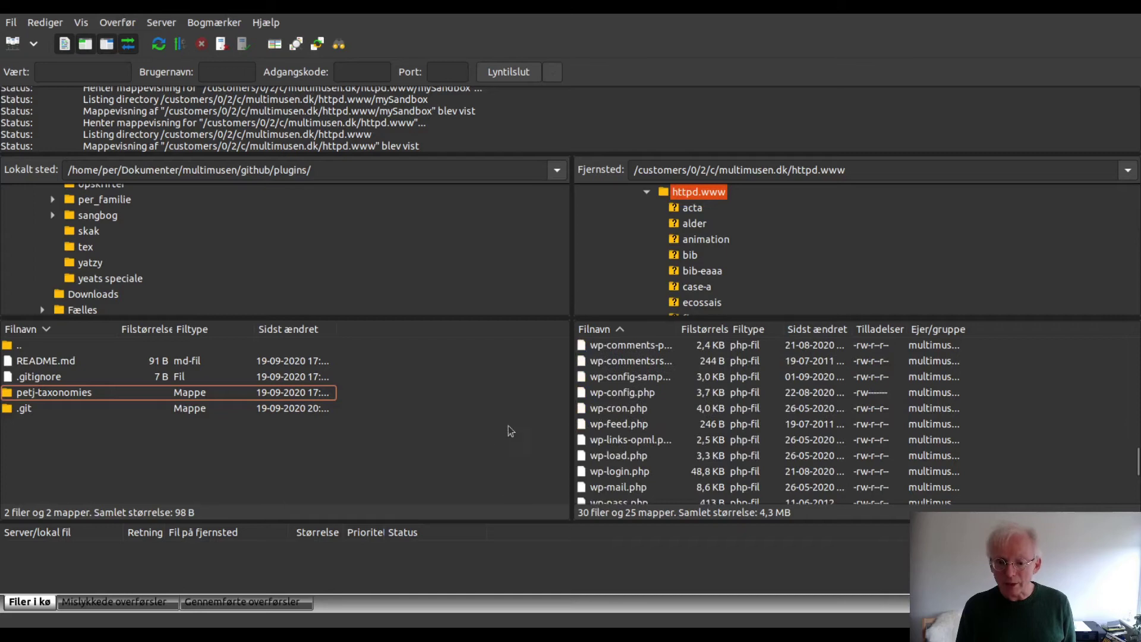
left_click(623, 393)
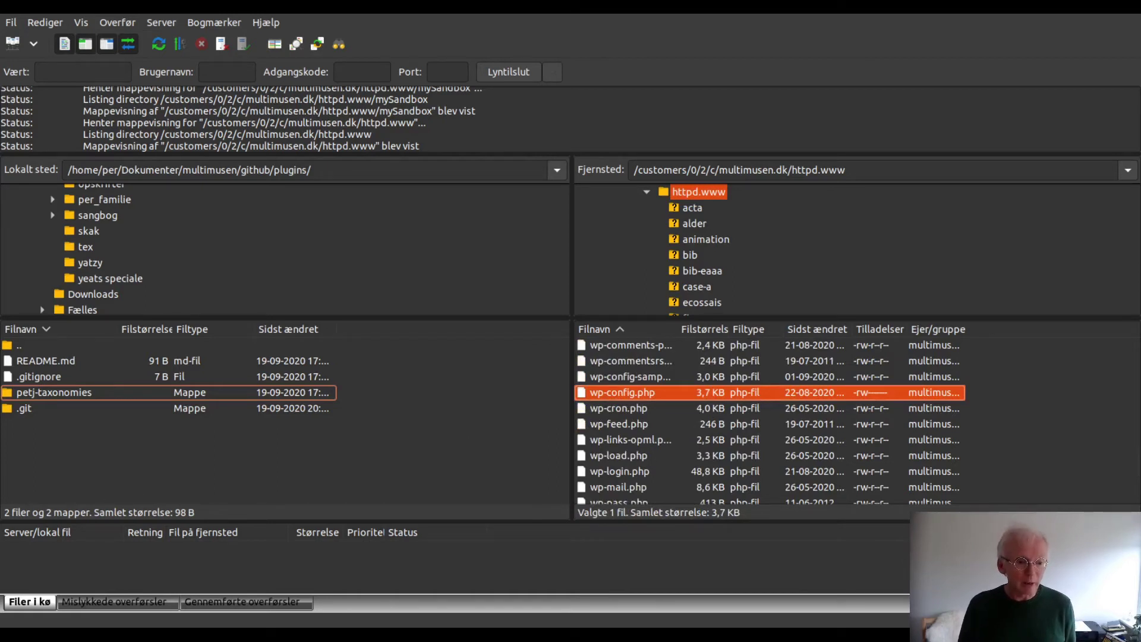
left_click(18, 345)
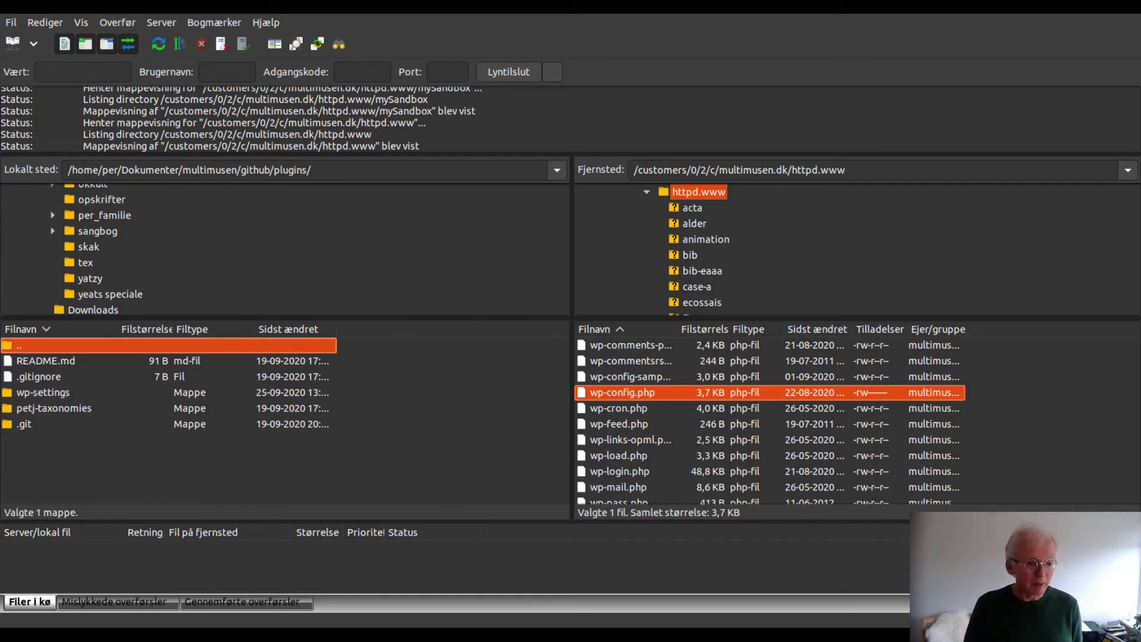
double_click(41, 393)
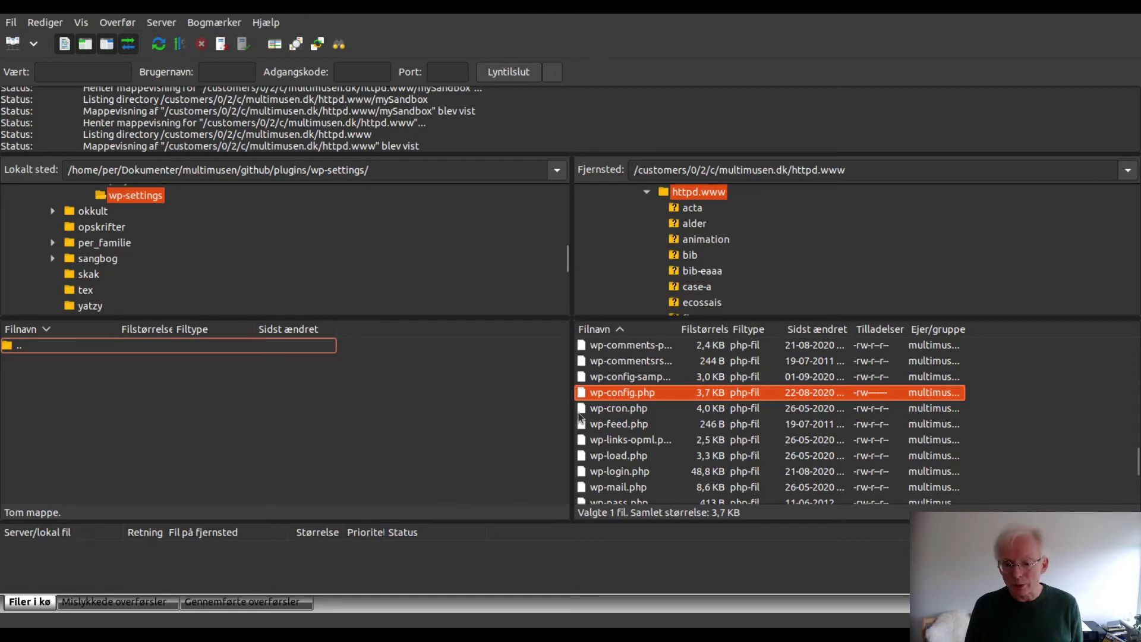
left_click_drag(612, 393, 65, 473)
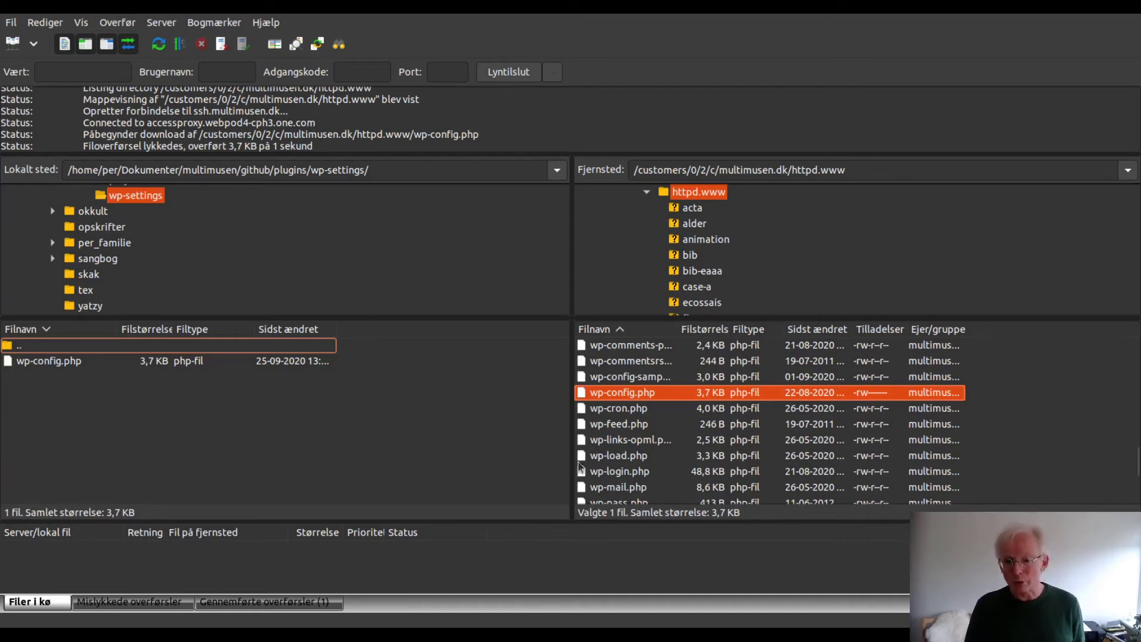
Open the mySandbox folder on the server side again
scroll(592, 465, "up", 5)
scroll(593, 465, "up", 3)
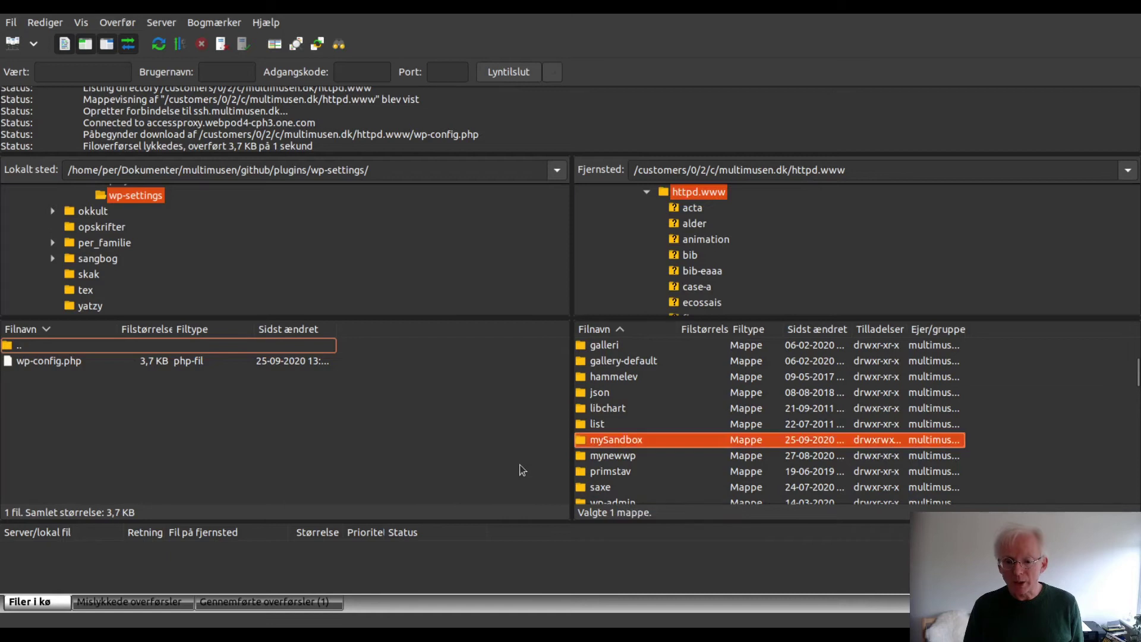
key("m")
key("Return")
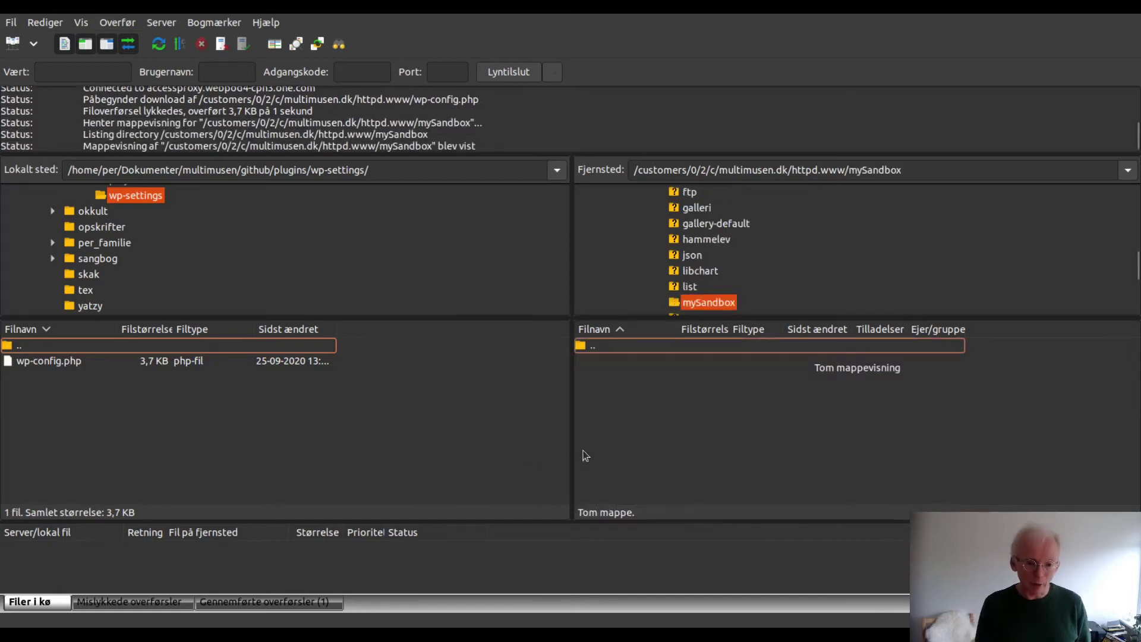
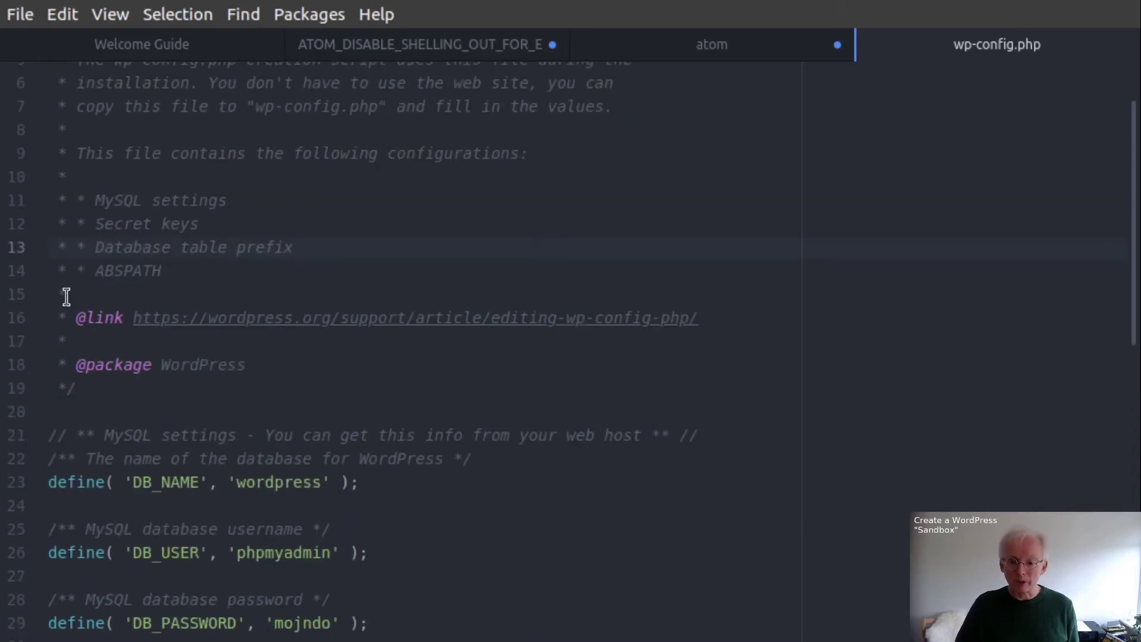
Review the MySQL database settings and the authentication keys and salts in wp-config.php
scroll(79, 383, "down", 3)
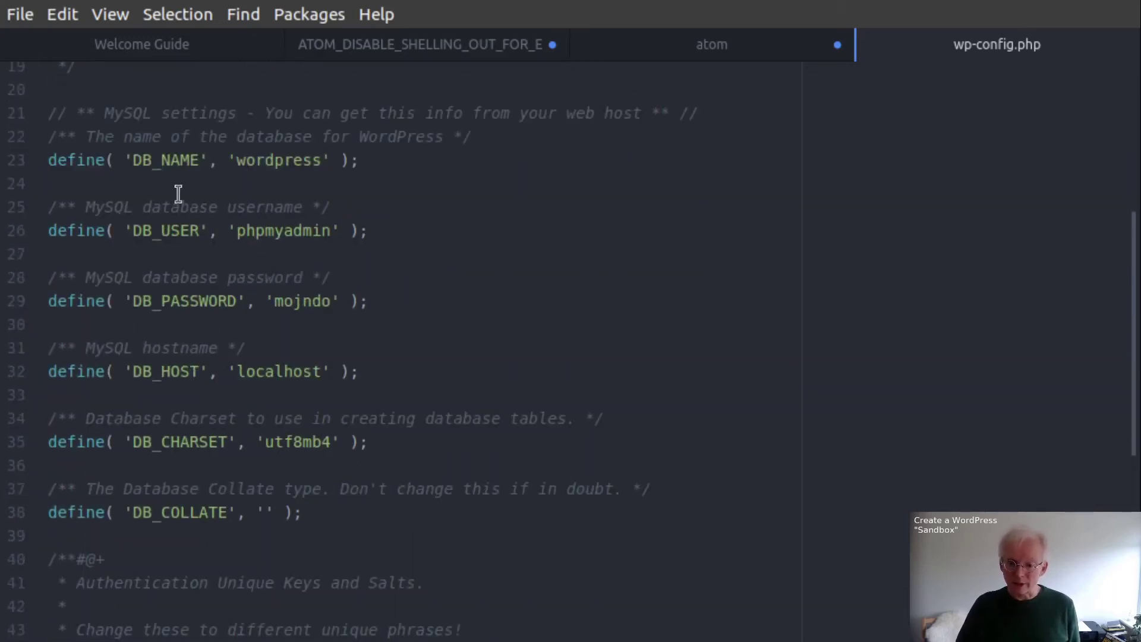
left_click_drag(47, 159, 396, 541)
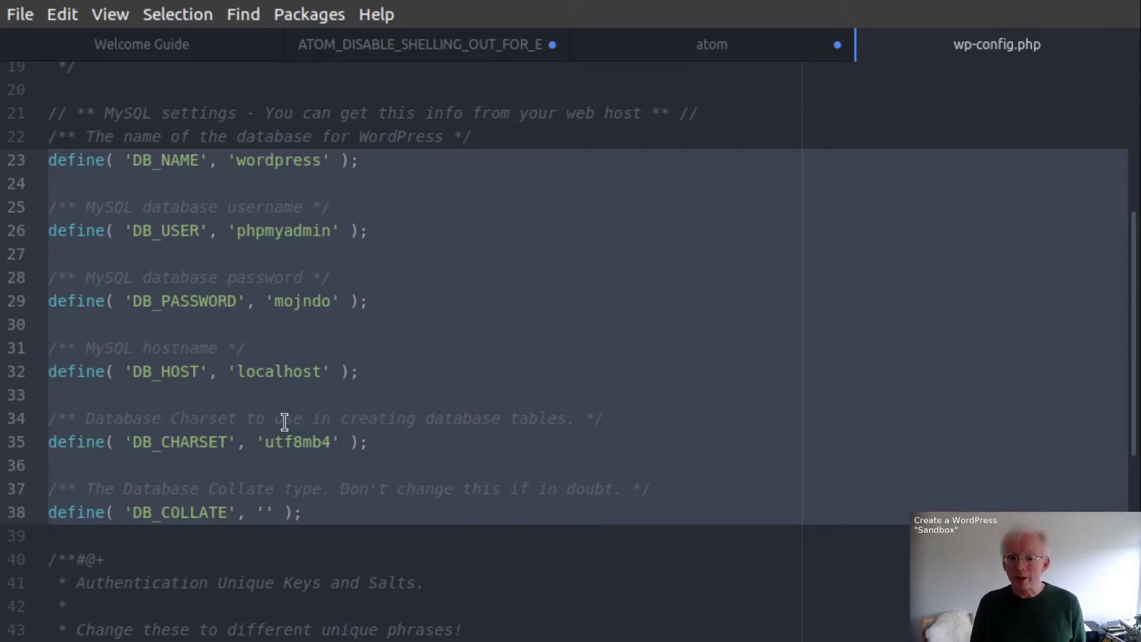
double_click(289, 303)
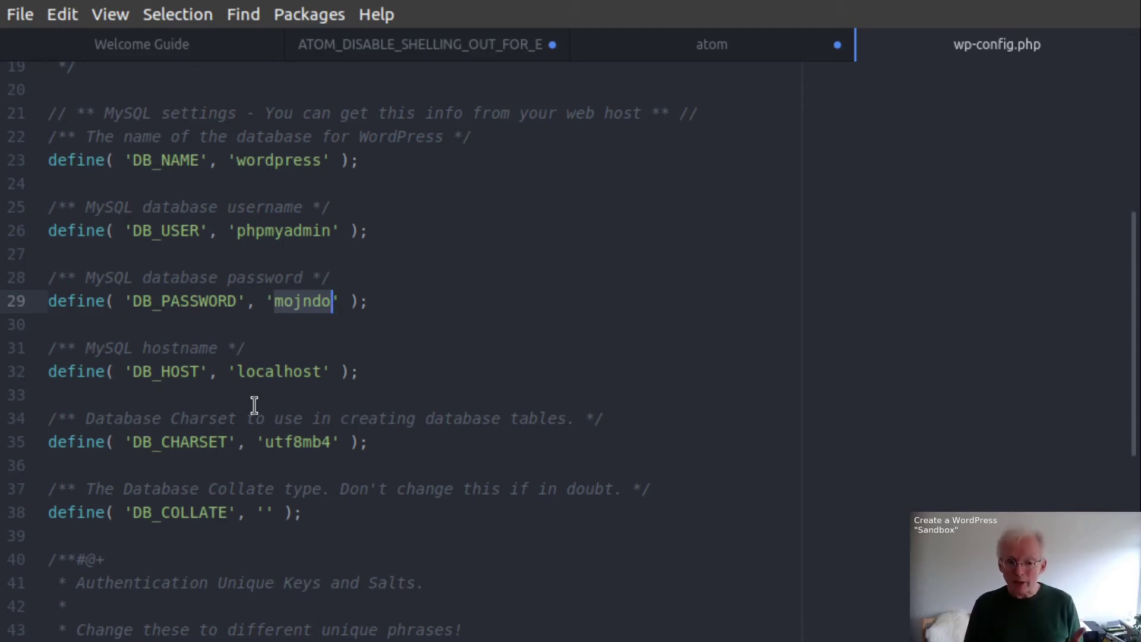
scroll(194, 356, "down", 3)
scroll(194, 357, "down", 10)
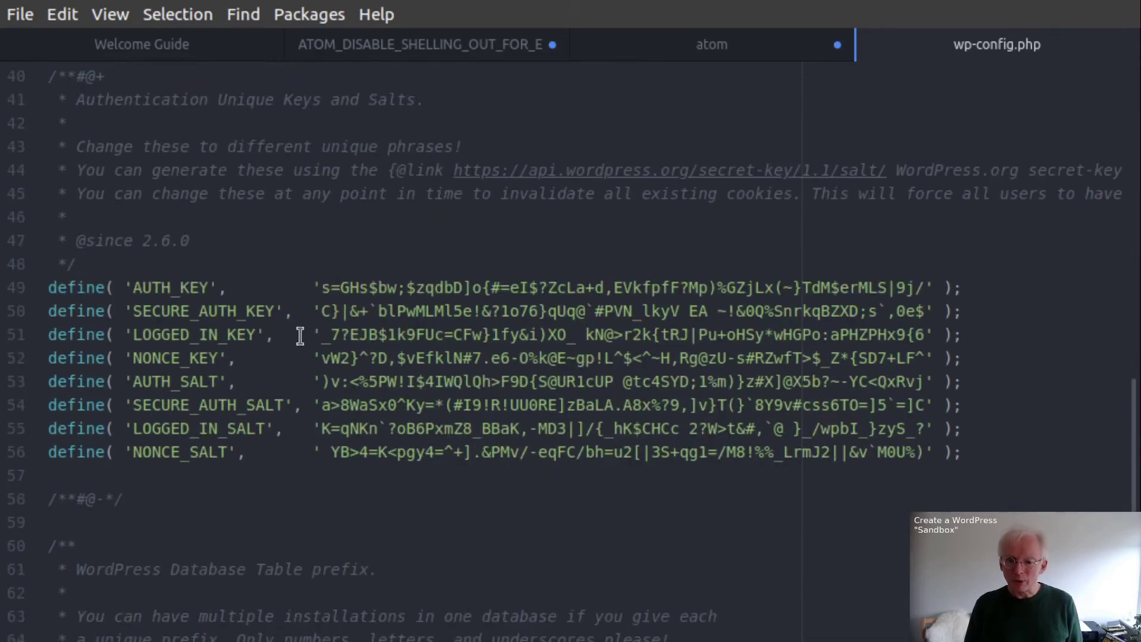
scroll(120, 374, "down", 5)
scroll(416, 380, "down", 5)
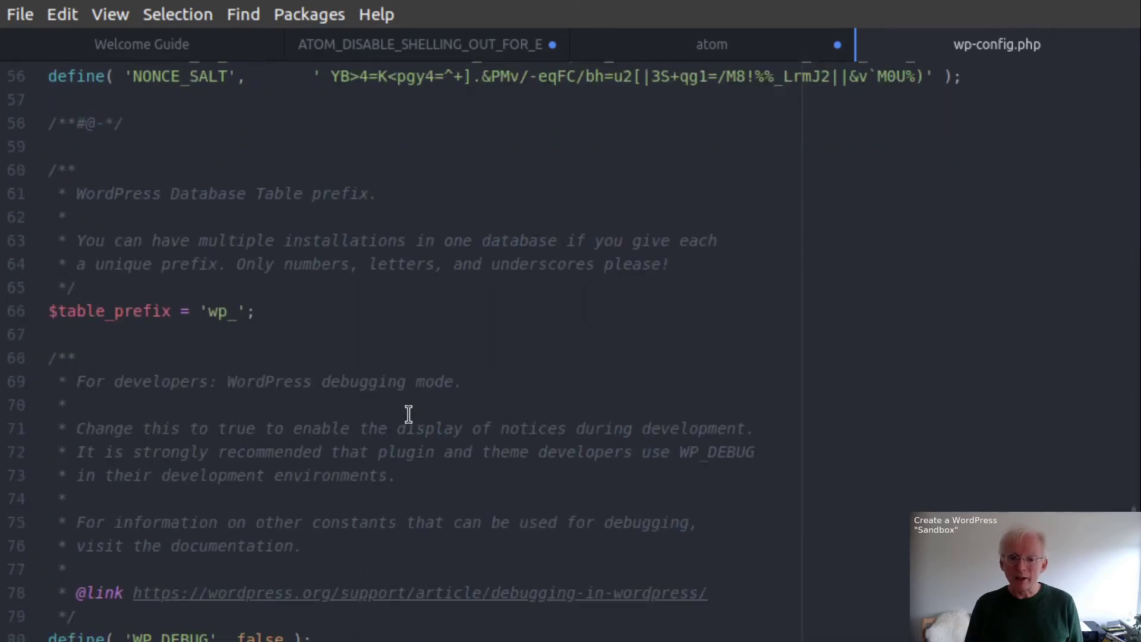
Locate the $table_prefix line in wp-config.php and enlarge the editor text around it
scroll(119, 369, "down", 2)
left_click(88, 203)
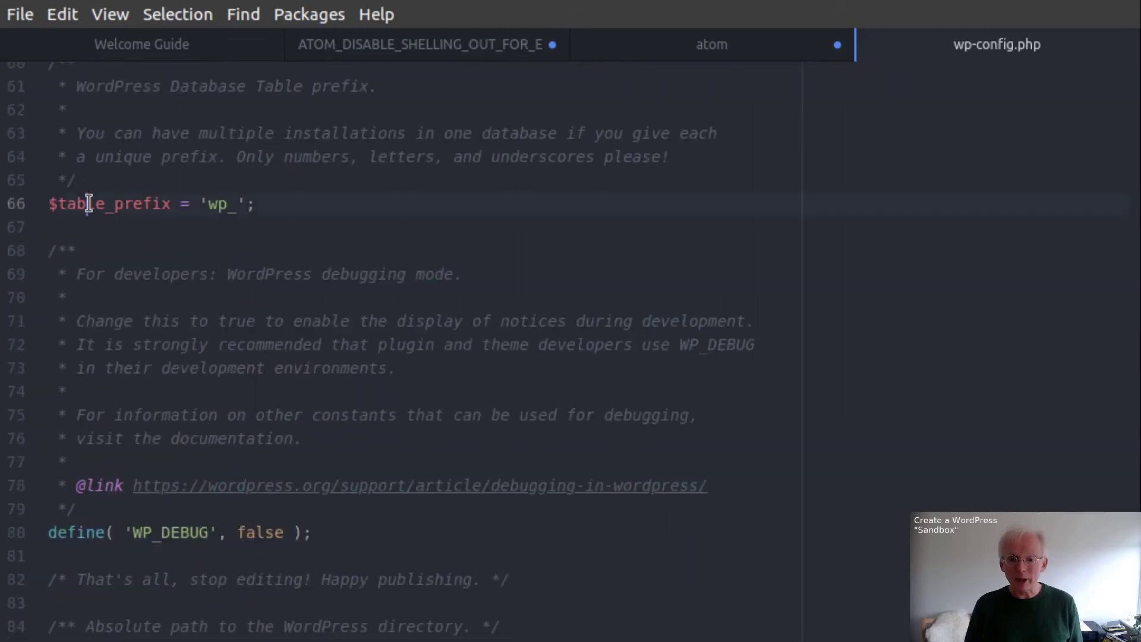
key("ctrl+equal")
key("ctrl+equal")
key("ctrl+equal")
key("ctrl+equal")
key("ctrl+equal")
key("ctrl+equal")
key("ctrl+equal")
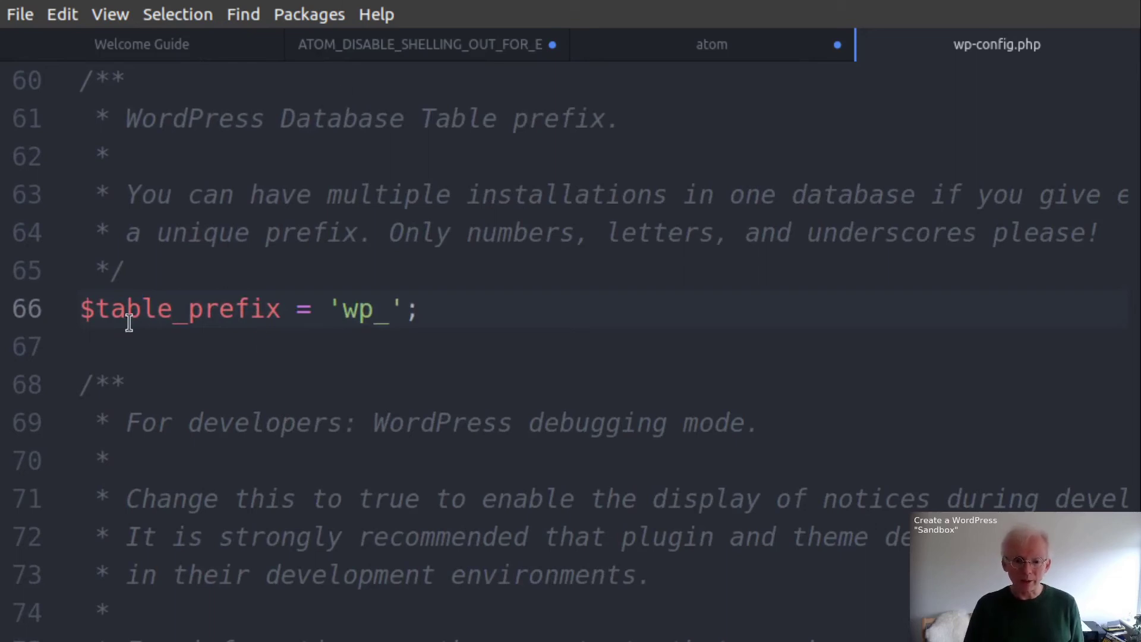
scroll(158, 349, "up", 3)
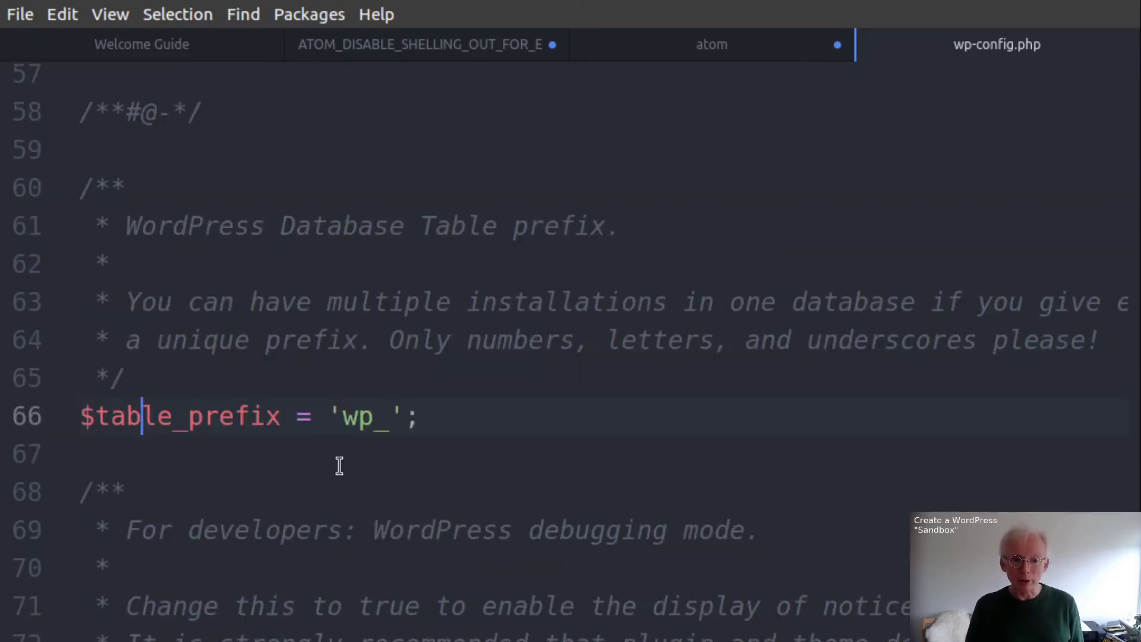
Set the $table_prefix value to 'case_a_' as an example prefix
left_click(337, 415)
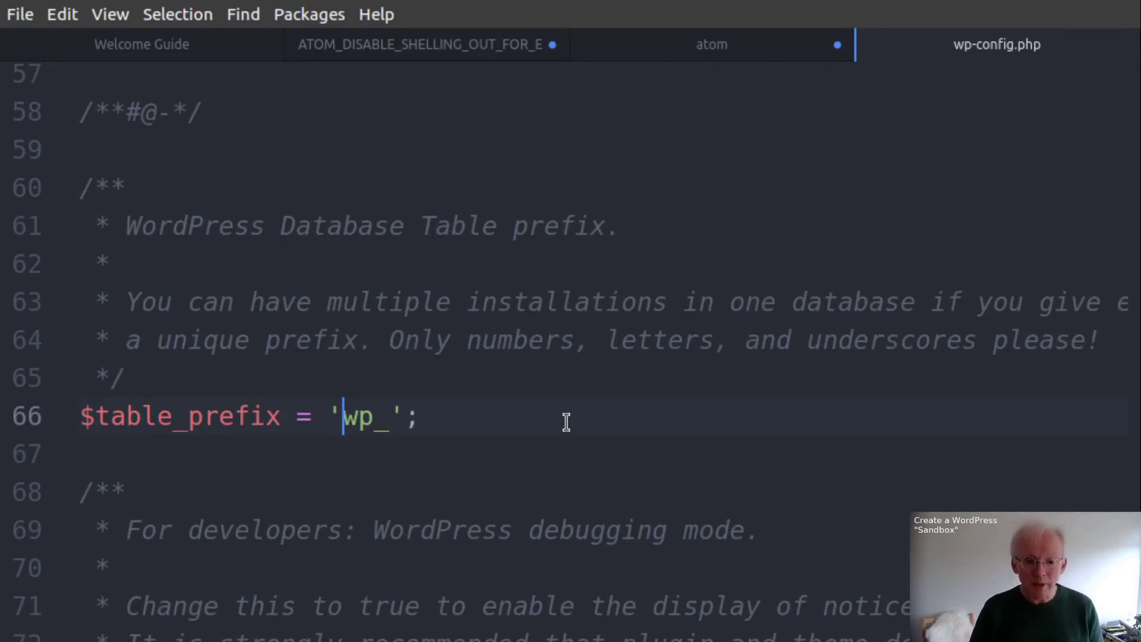
key("shift+Right")
key("shift+Right")
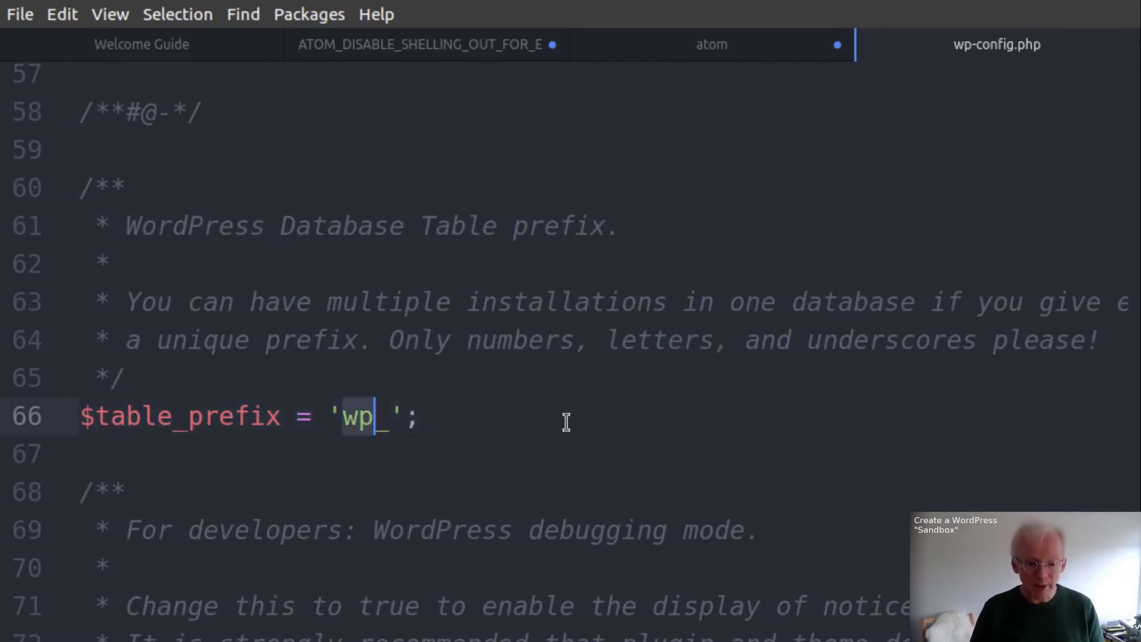
type("casa")
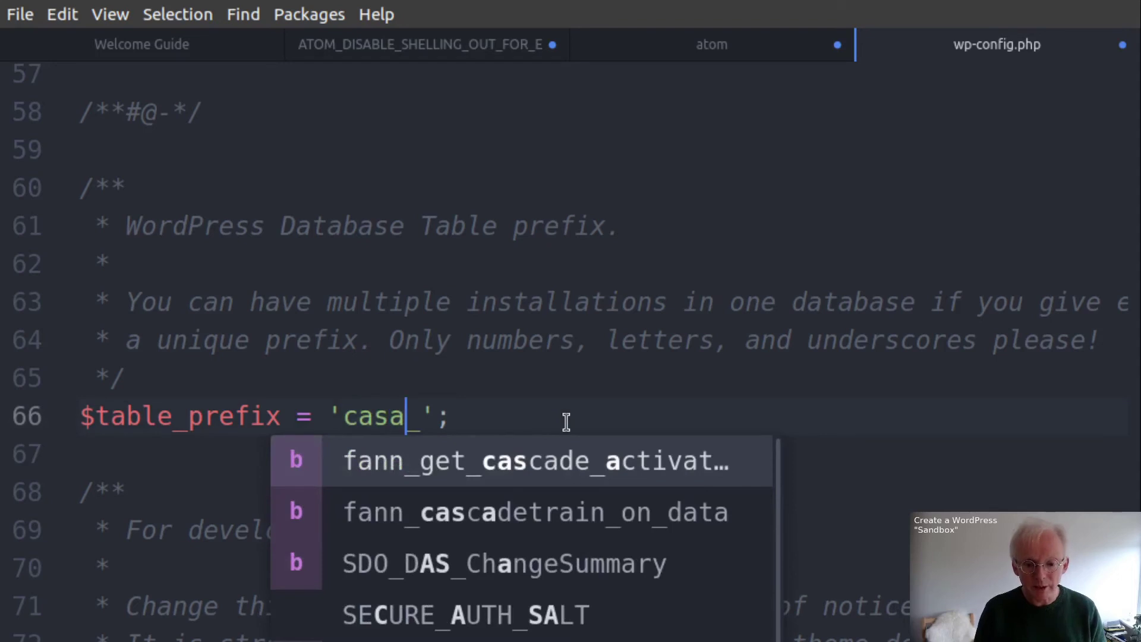
key("BackSpace")
type("e_a")
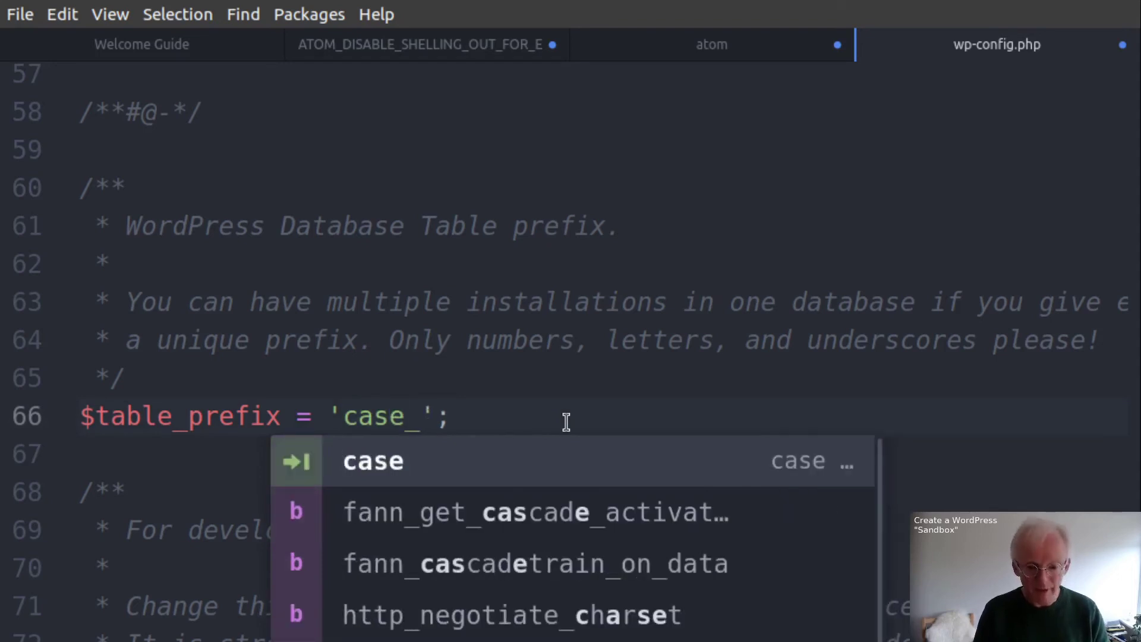
key("Right")
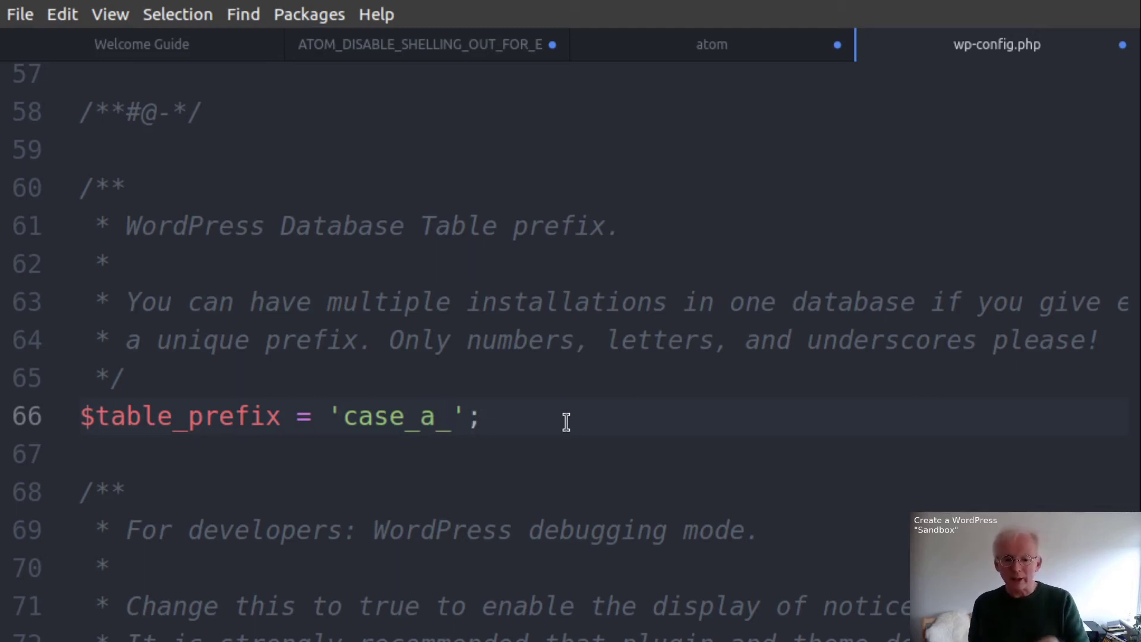
Replace the example table prefix with 'portfolio_'
key("Left")
key("shift+Left")
key("shift+Left")
key("shift+Left")
key("shift+Left")
key("shift+Left")
key("shift+Left")
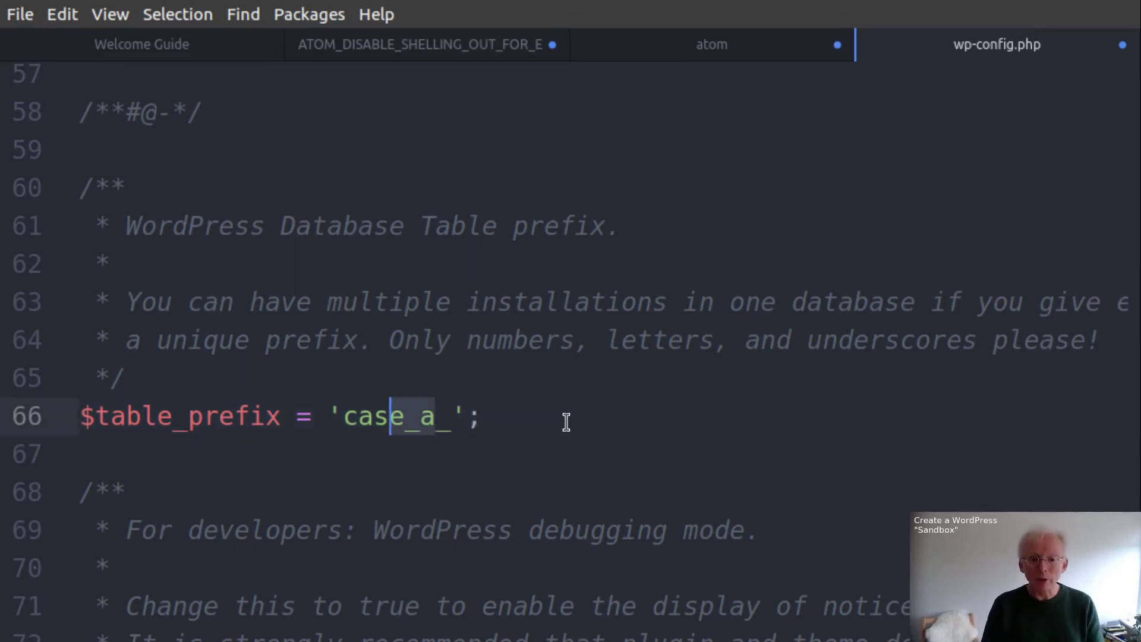
type("portfo")
type("lio")
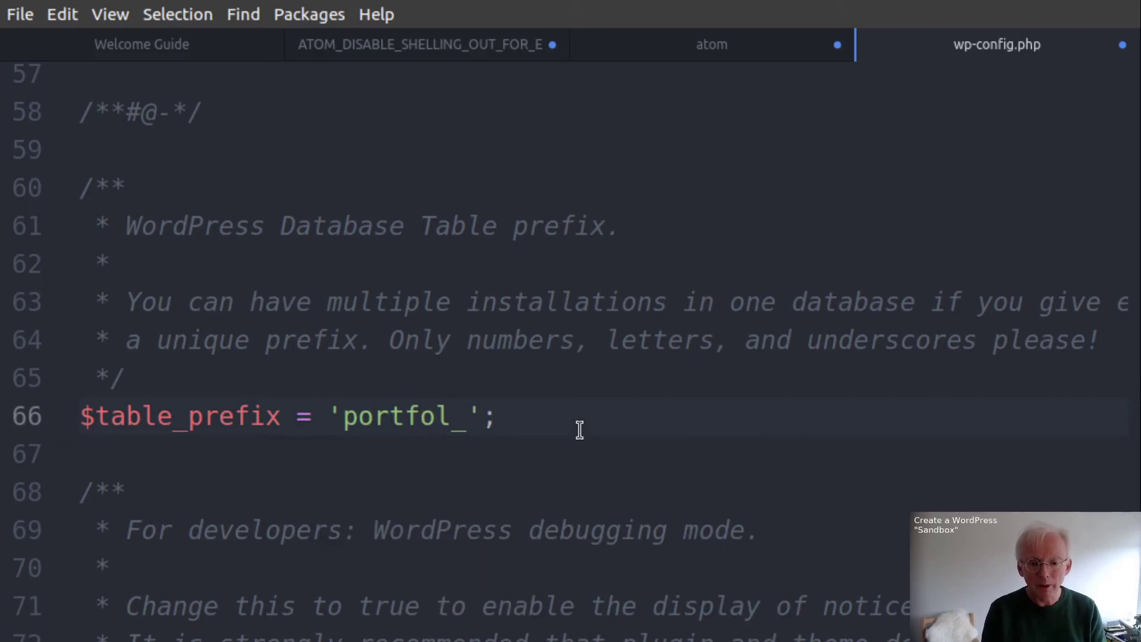
Set the $table_prefix value to 'mysandbox_' and save wp-config.php
key("shift+Left")
key("shift+Left")
key("shift+Left")
key("shift+Left")
key("shift+Left")
key("shift+Left")
key("shift+Left")
key("shift+Left")
key("shift+Left")
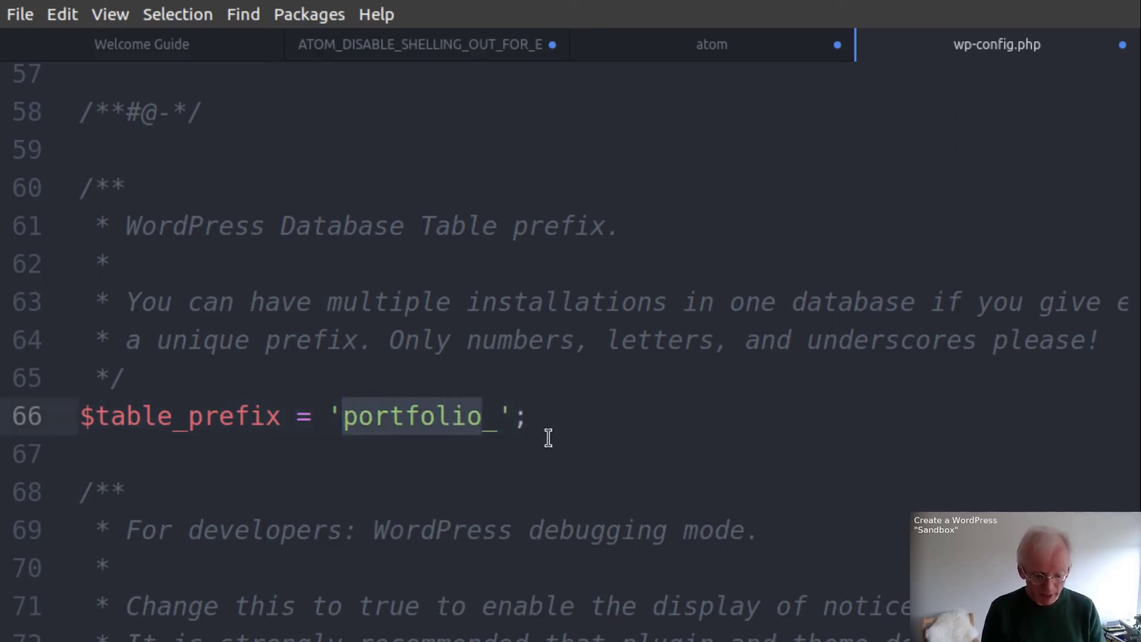
type("mysandbox")
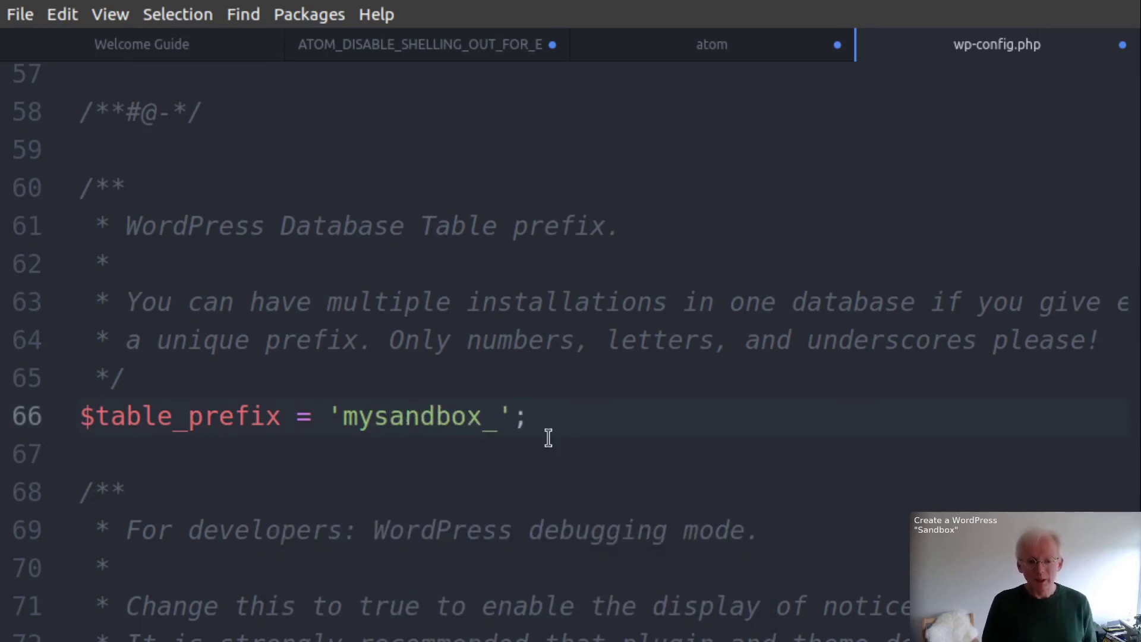
key("ctrl+s")
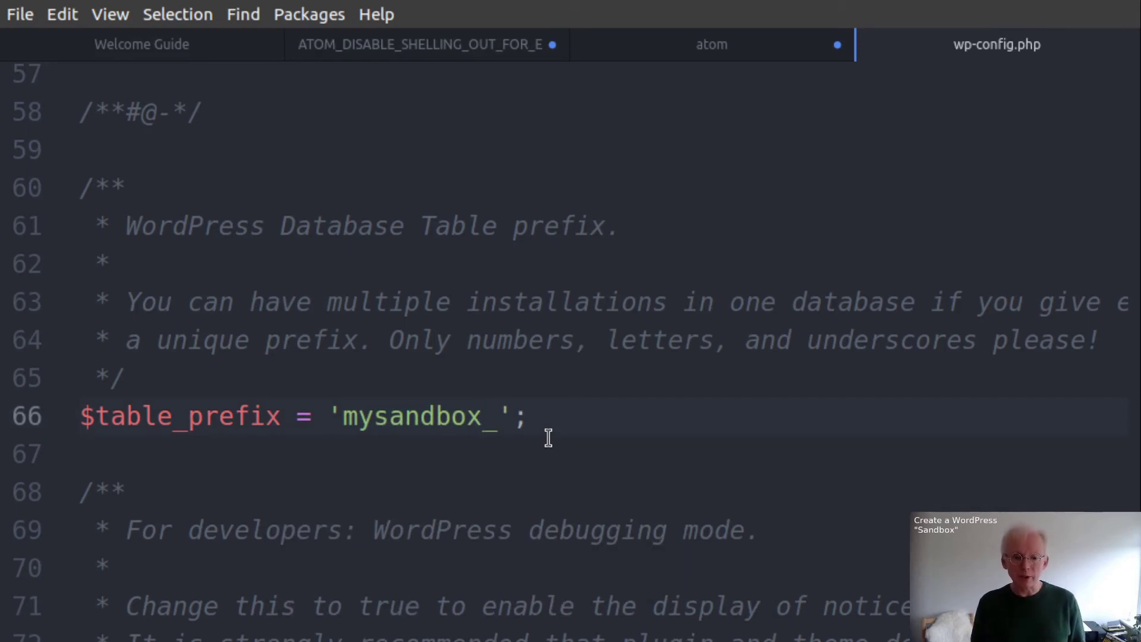
Check the opening quote, closing quote and semicolon around the table prefix value on line 66
key("Left")
key("Left")
key("ctrl+Left")
key("Left")
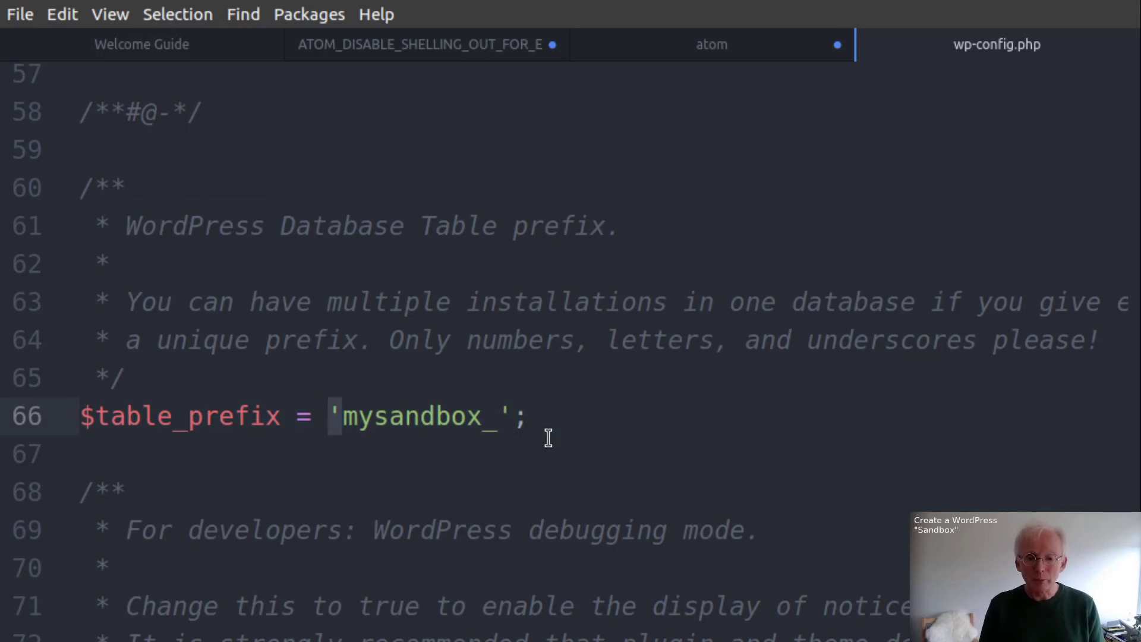
key("End")
key("Left")
key("Left")
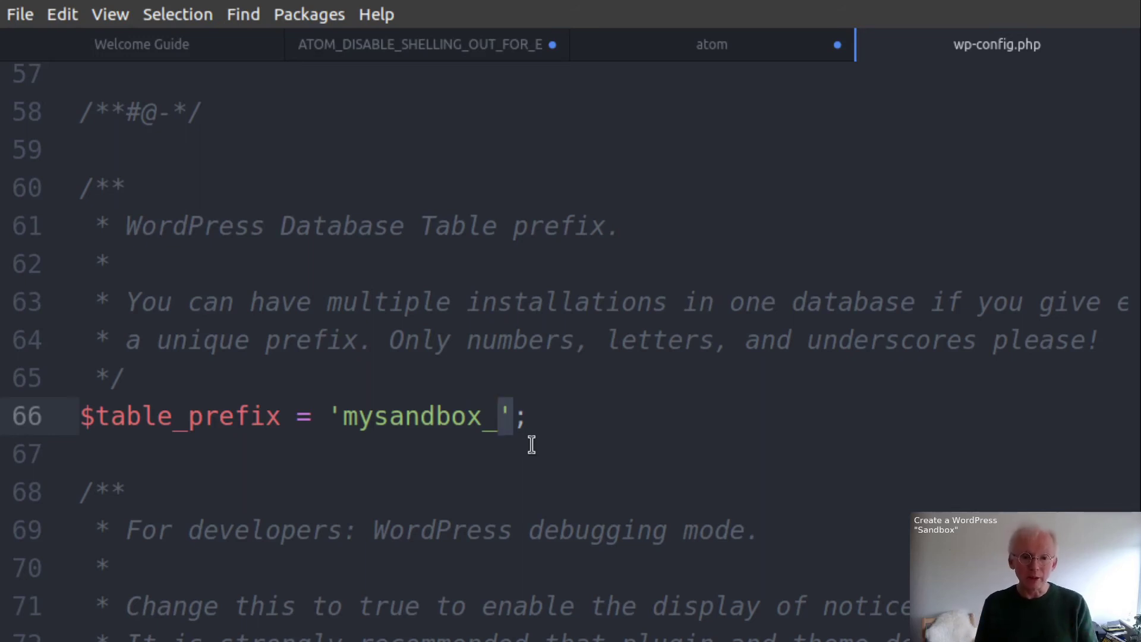
left_click(532, 416)
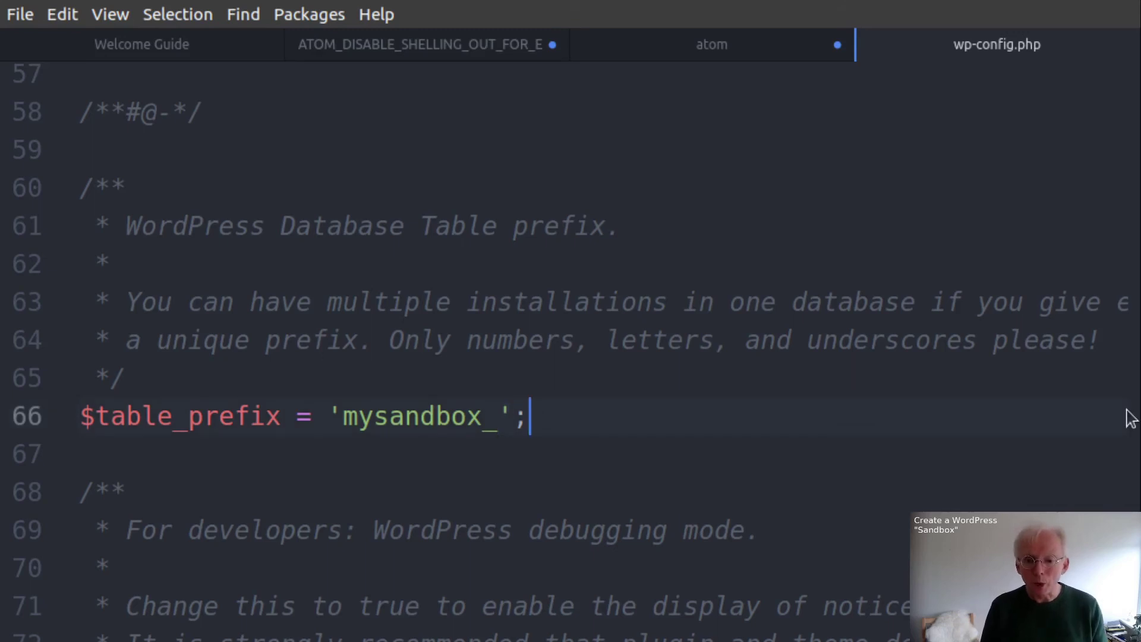
key("shift+Left")
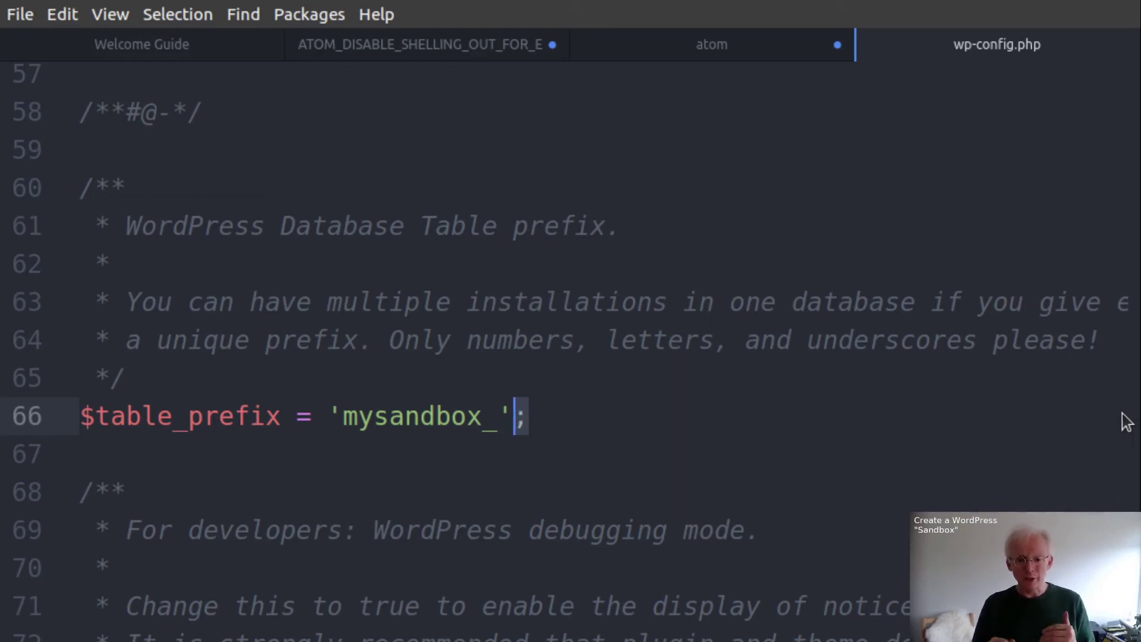
left_click(1127, 421)
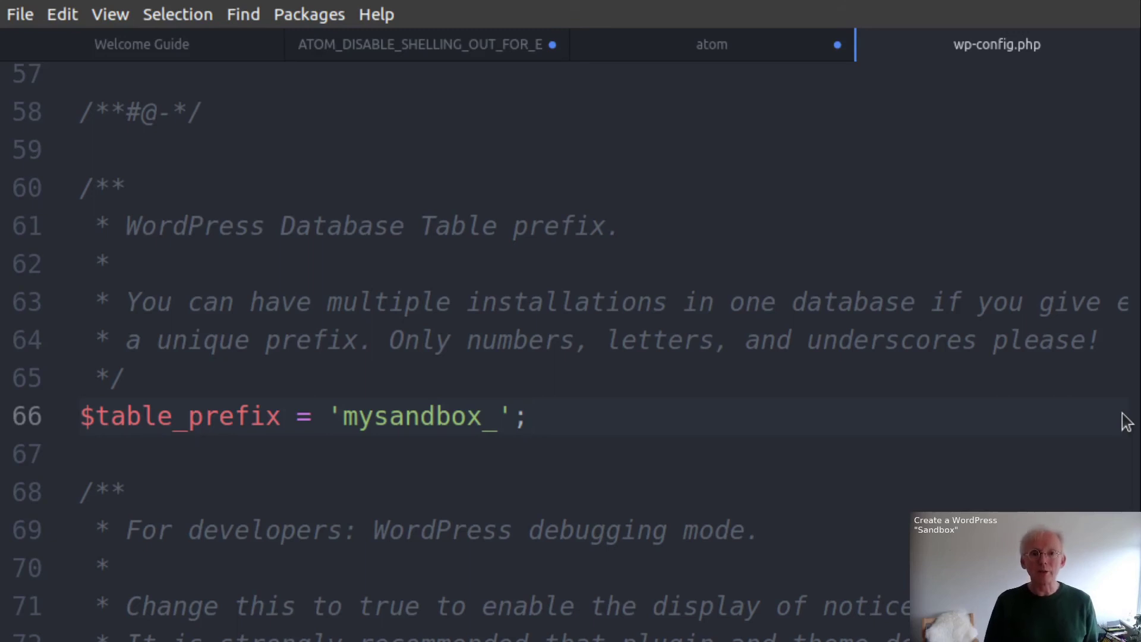
Switch to the Chrome browser and open multimusen.dk/mySandbox to start the WordPress installation
key("alt")
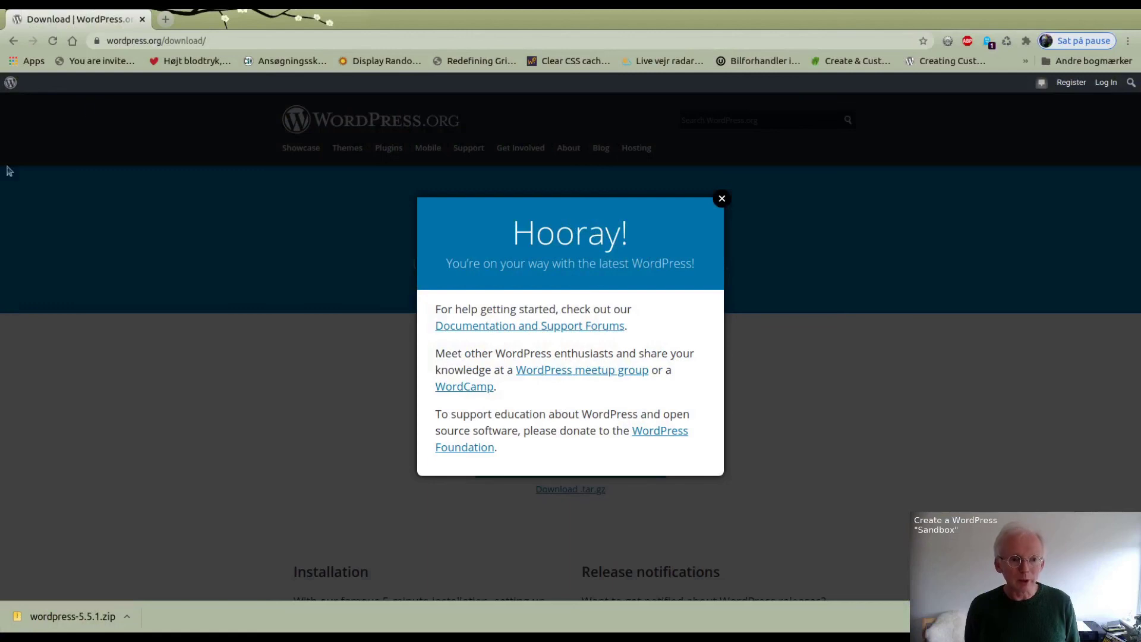
left_click(240, 41)
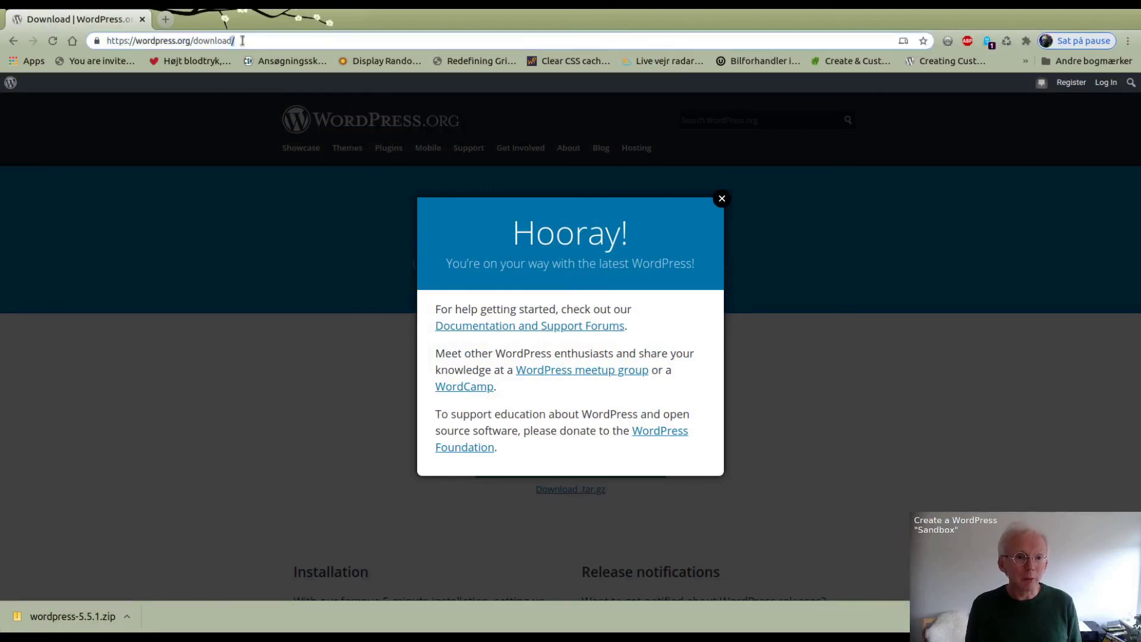
type("mu")
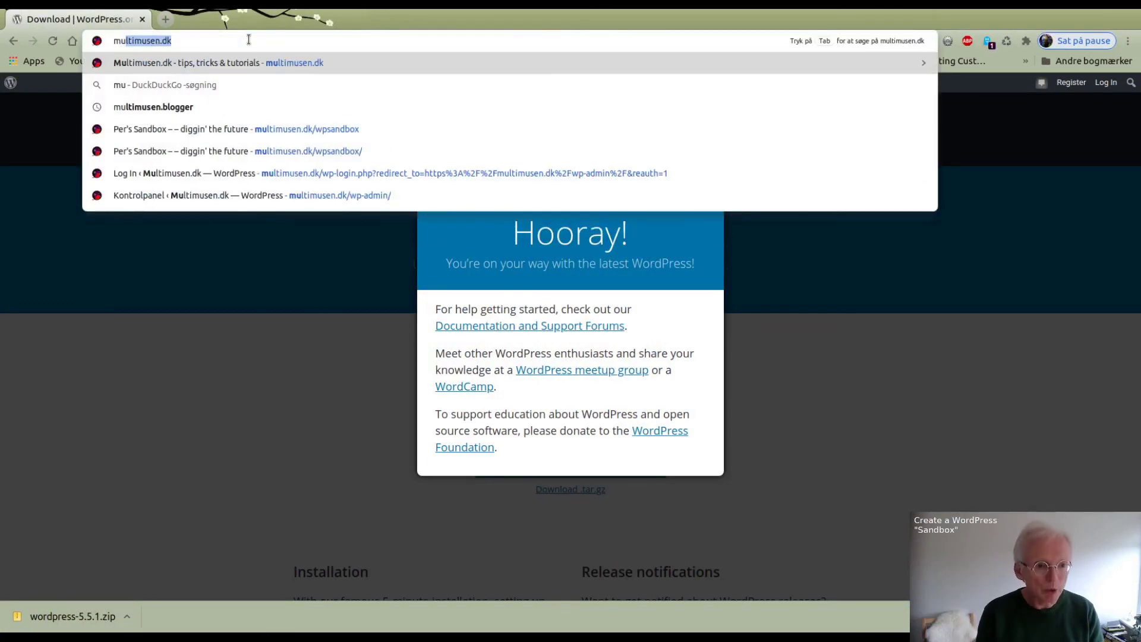
key("Right")
type("/m")
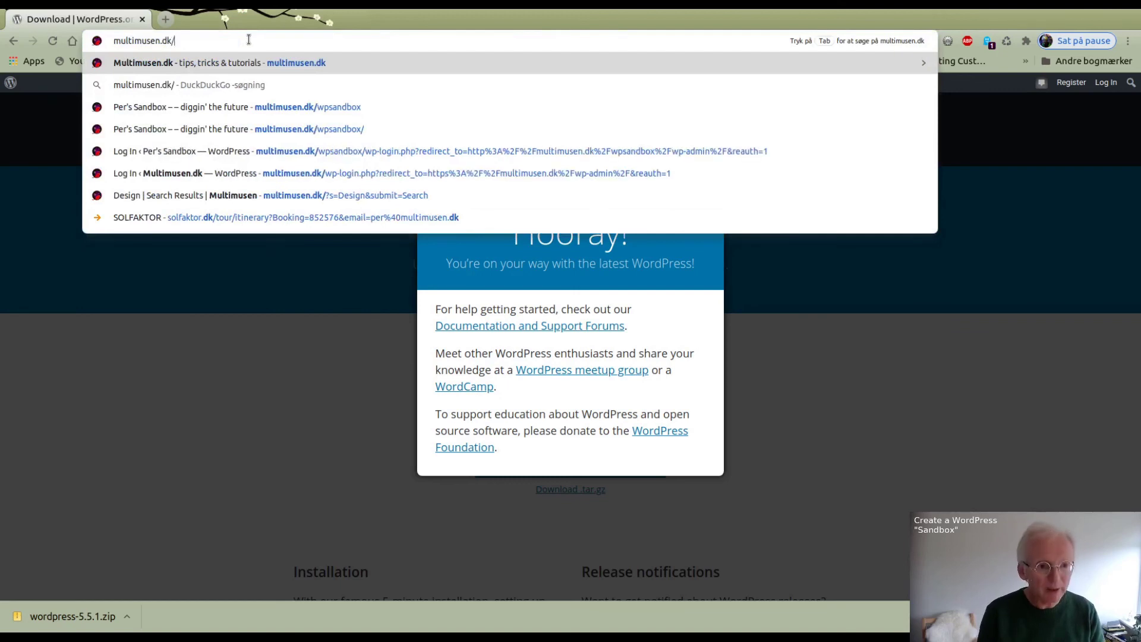
type("ySandbox")
key("Return")
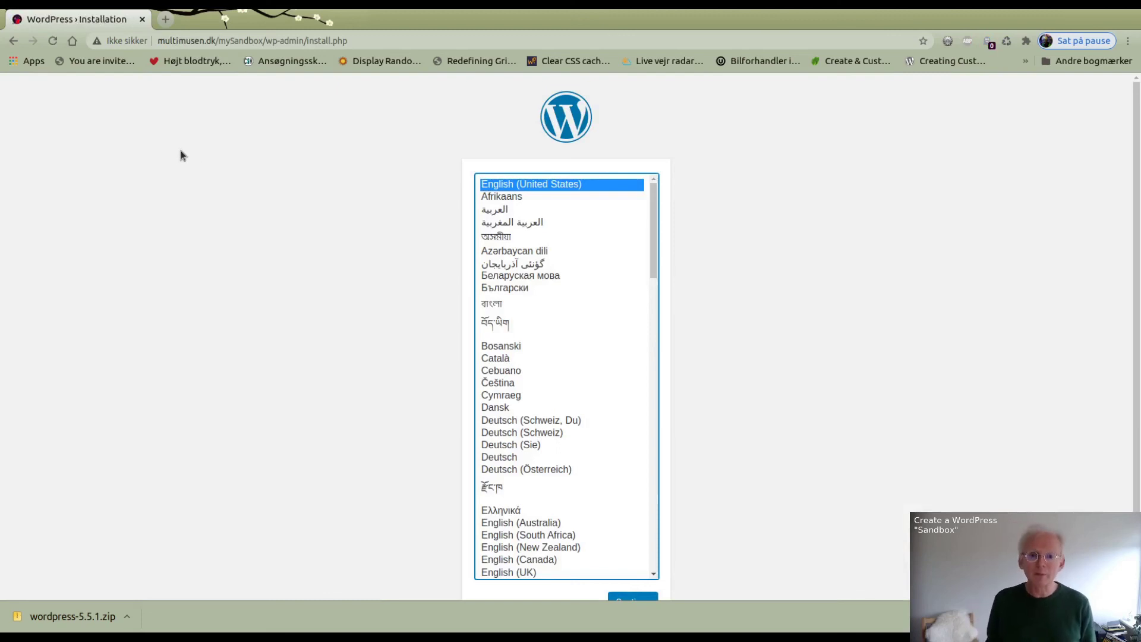
Choose English (UK) as the installation language and continue to the site information form
scroll(190, 158, "down", 1)
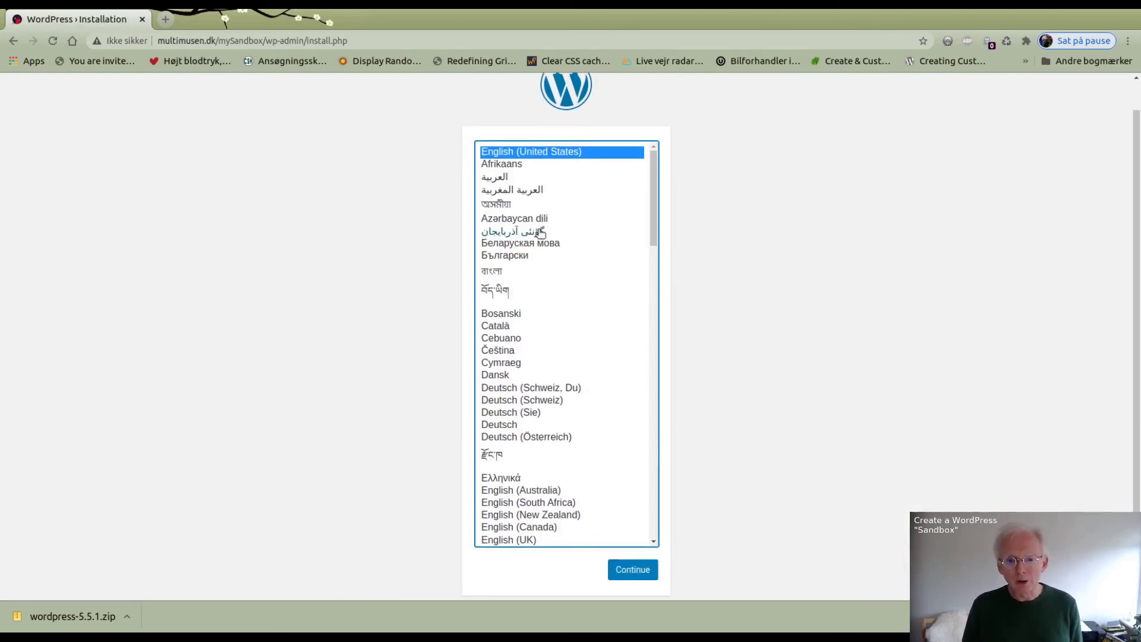
scroll(511, 365, "down", 1)
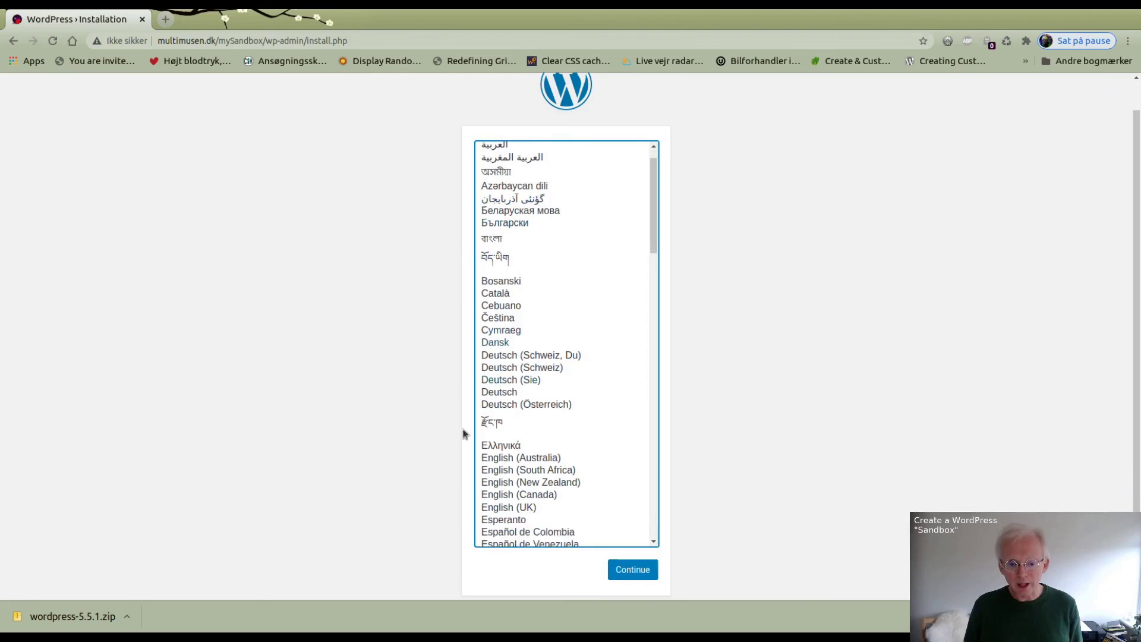
scroll(502, 446, "down", 2)
left_click(502, 444)
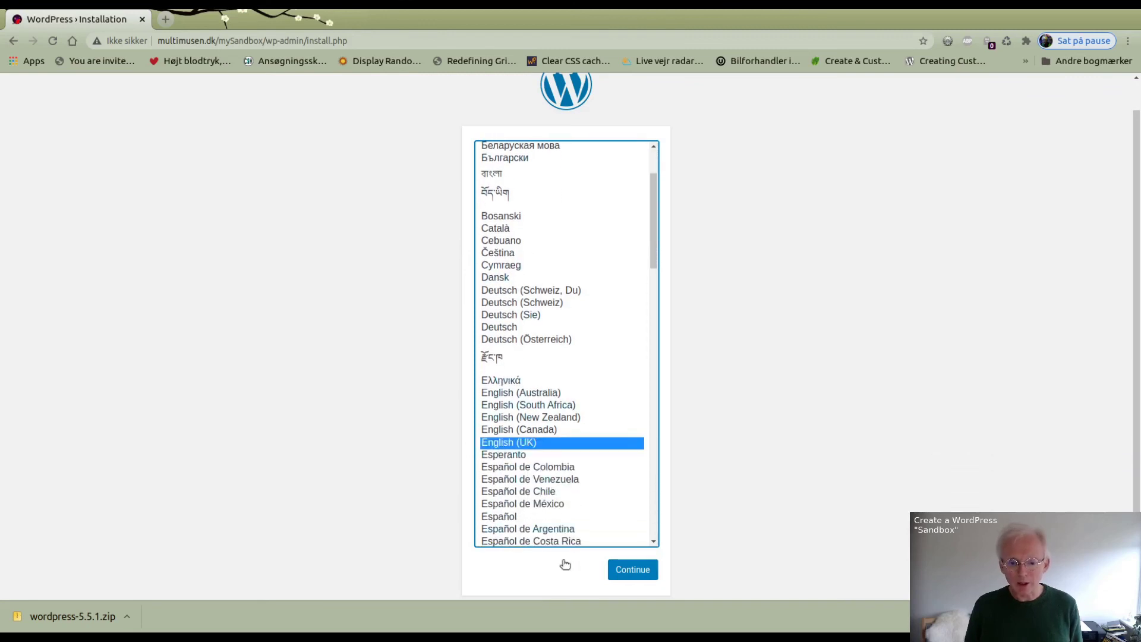
left_click(634, 579)
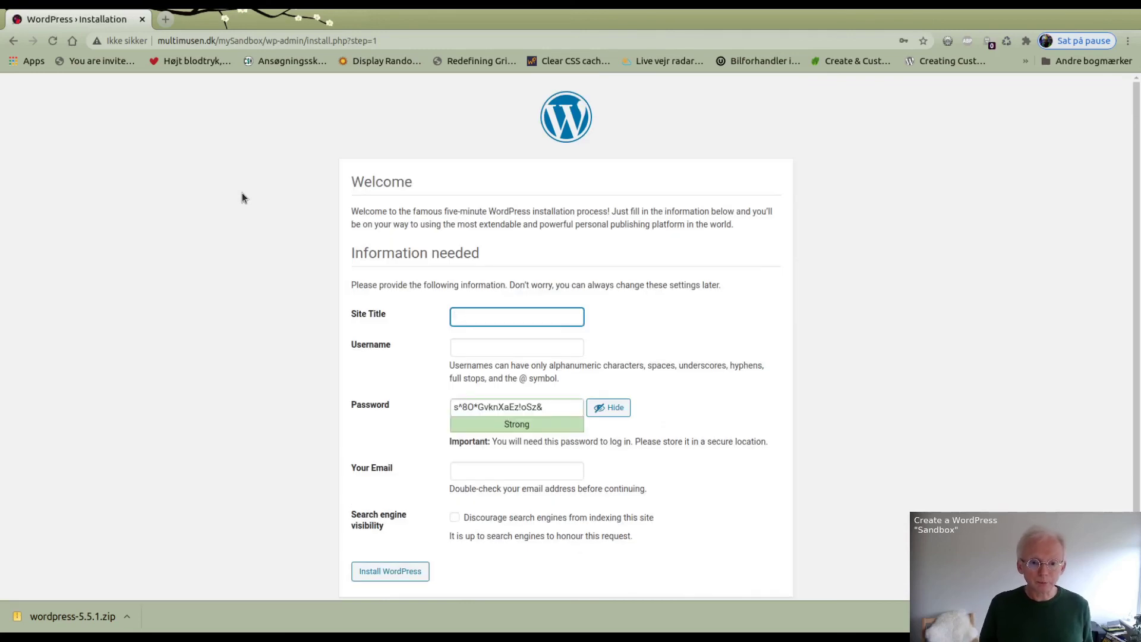
Fill in the site title 'mySandbox YouTube edition' and enter 'x½' as the username
type("mySandbox YouTube edition")
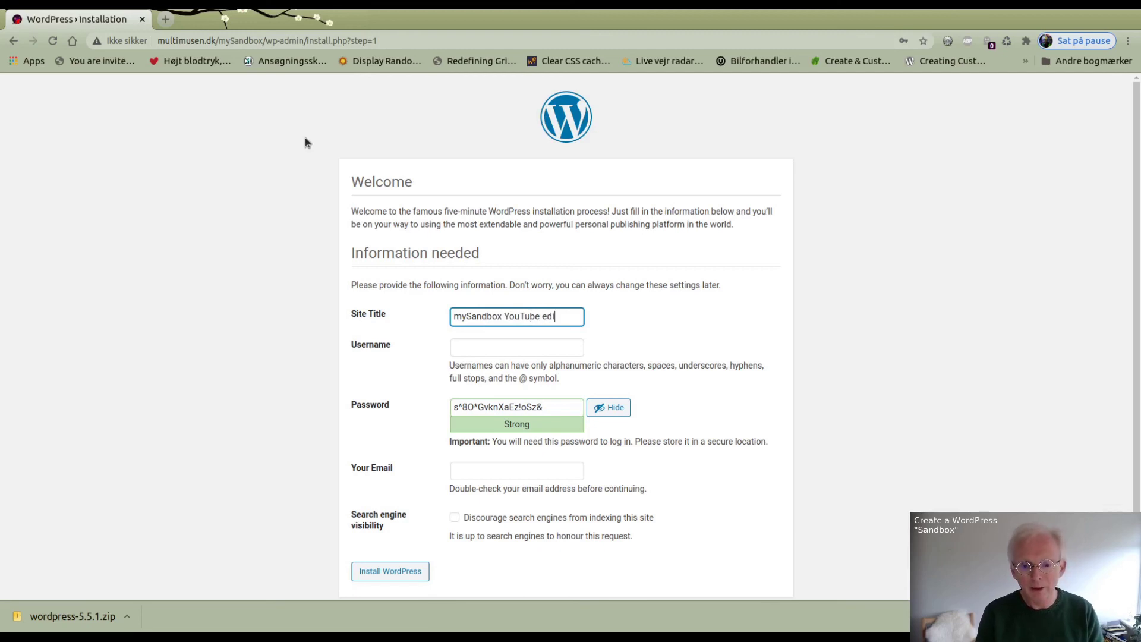
key("Tab")
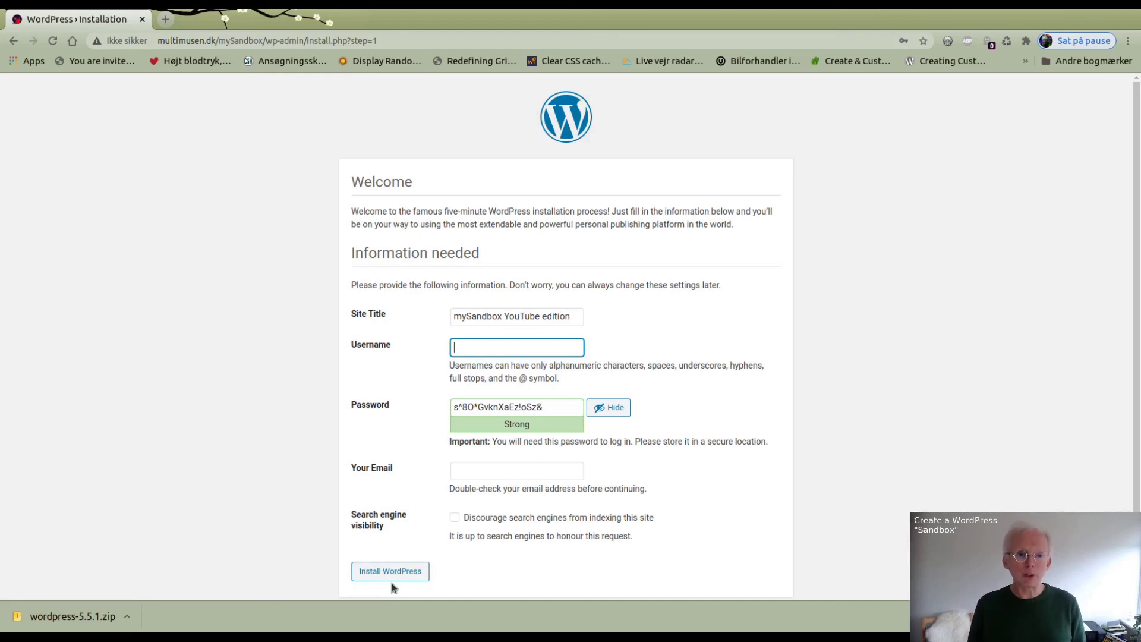
type("x½")
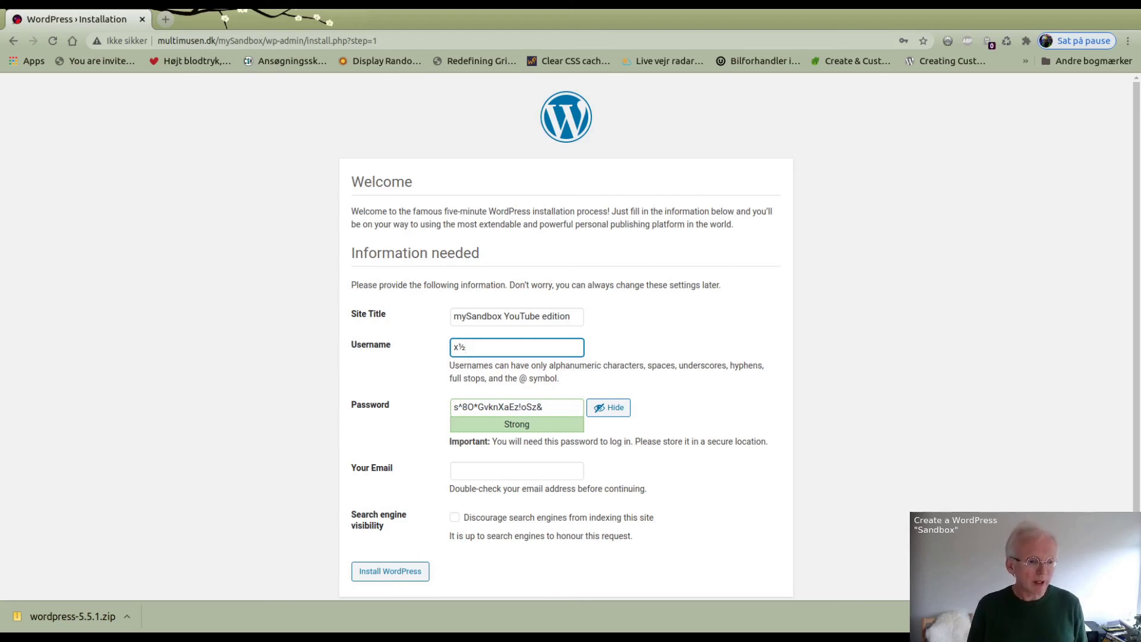
left_click(39, 271)
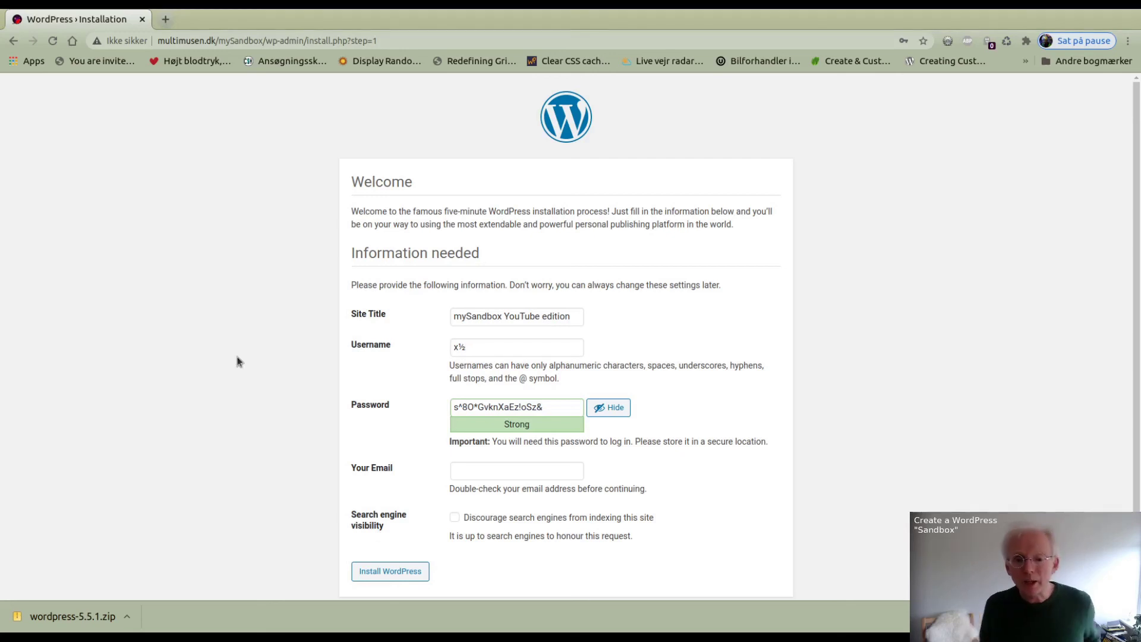